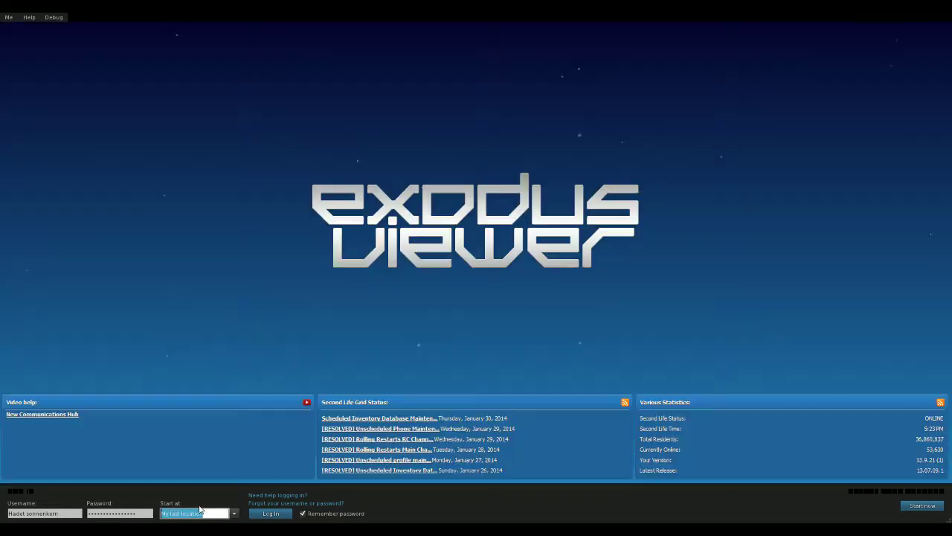
{"action": "type", "text": "Fame"}
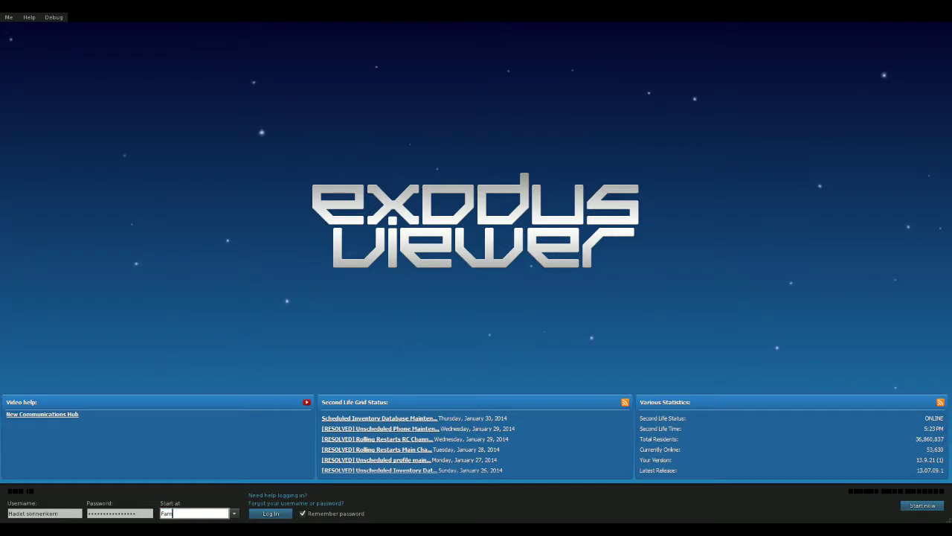
Select all the existing text in the Start at location field
{"action": "key", "text": "ctrl+a"}
{"action": "type", "text": "/128/128/0"}
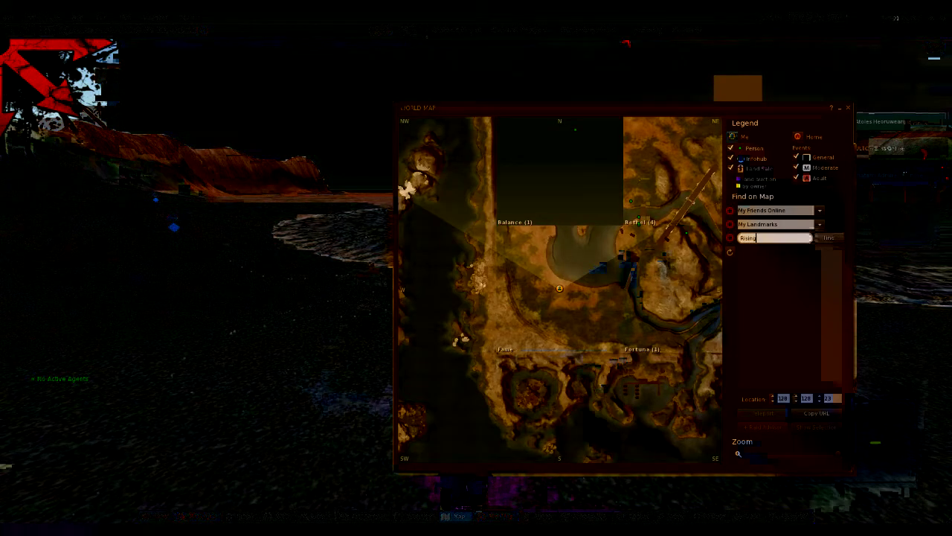
Search the map for Rising Fire and walk into the Silverhawk hub
{"action": "key", "text": "Return"}
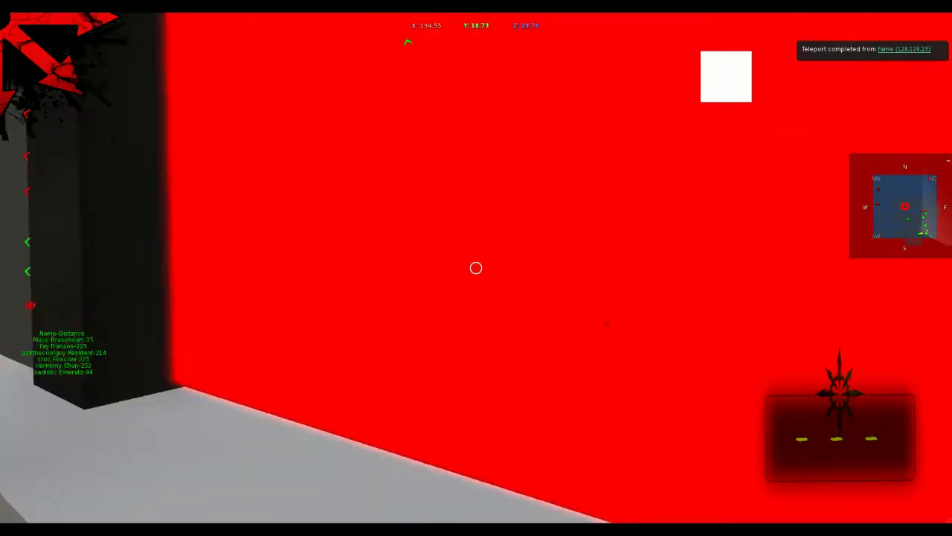
{"action": "key", "text": "Up"}
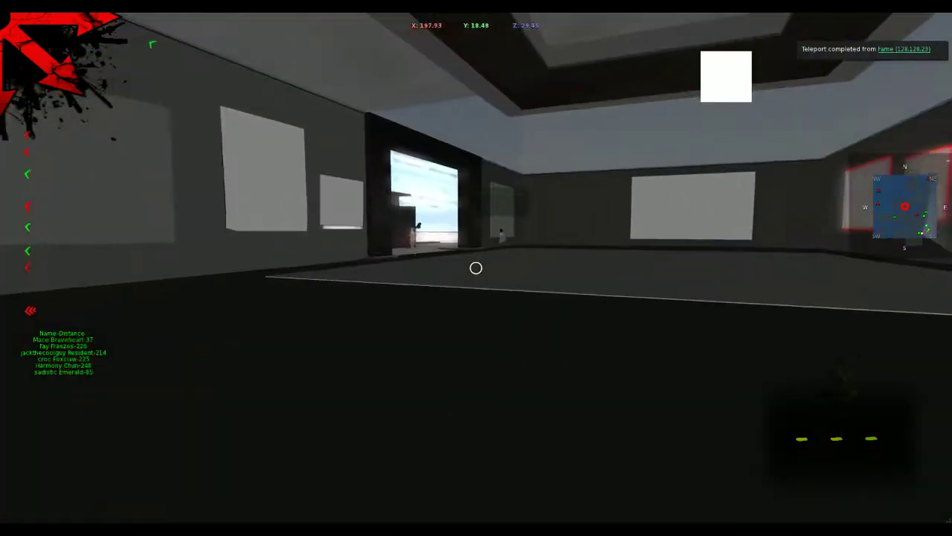
{"action": "key", "text": "m"}
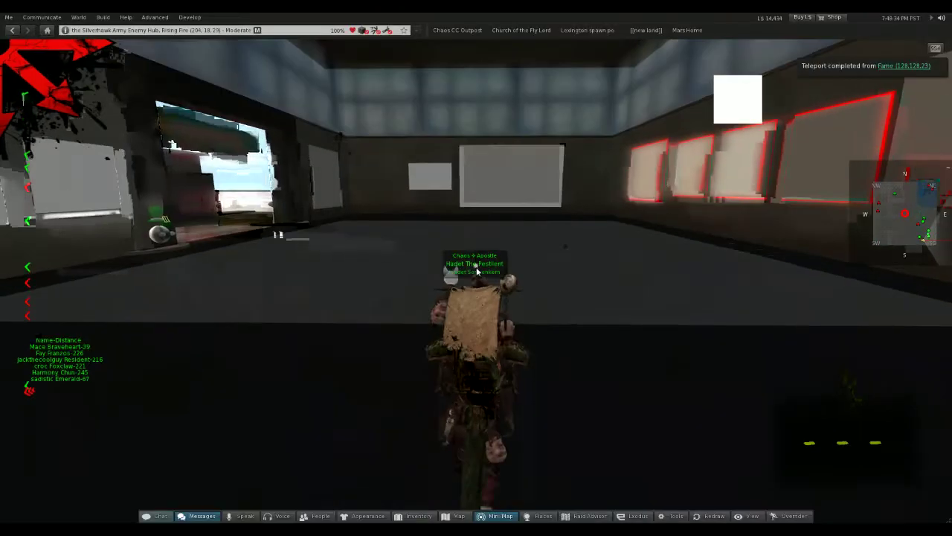
{"action": "key", "text": "Up"}
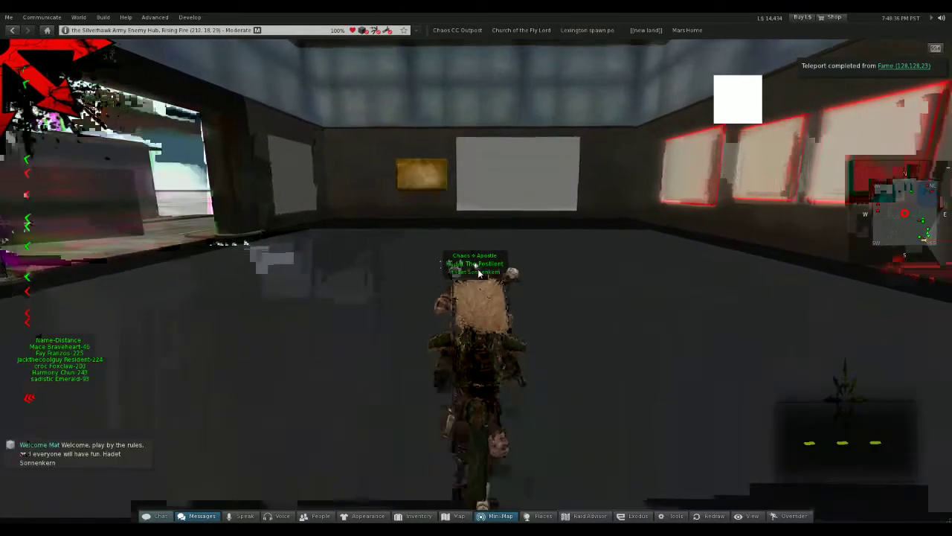
{"action": "key", "text": "Up"}
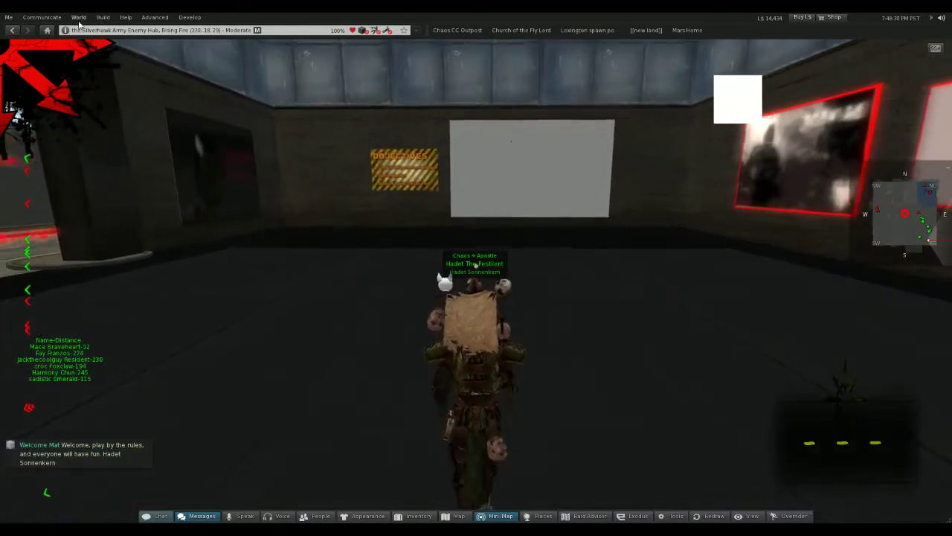
Set the hub as home, sit on the floor, and show nearby people
{"action": "left_click", "coordinate": [78, 17]}
{"action": "left_click", "coordinate": [84, 72]}
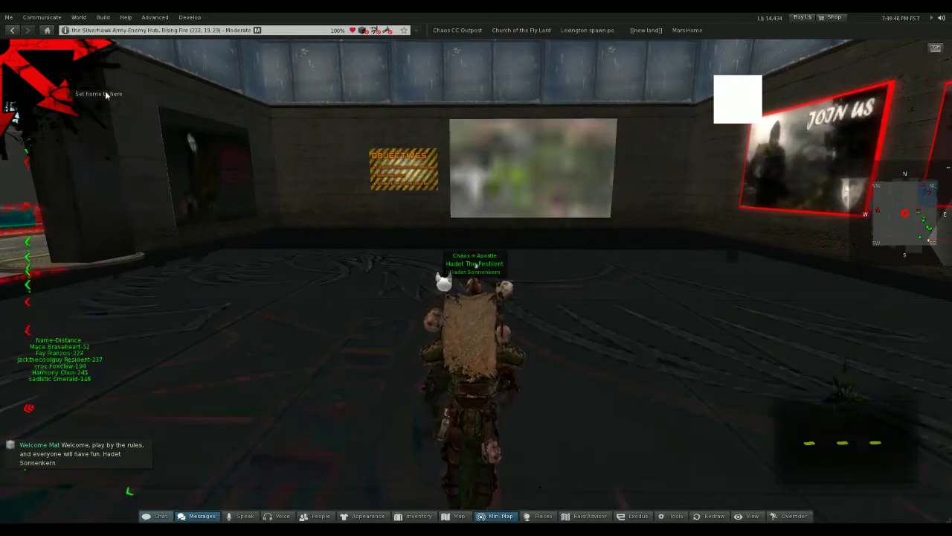
{"action": "key", "text": "Left"}
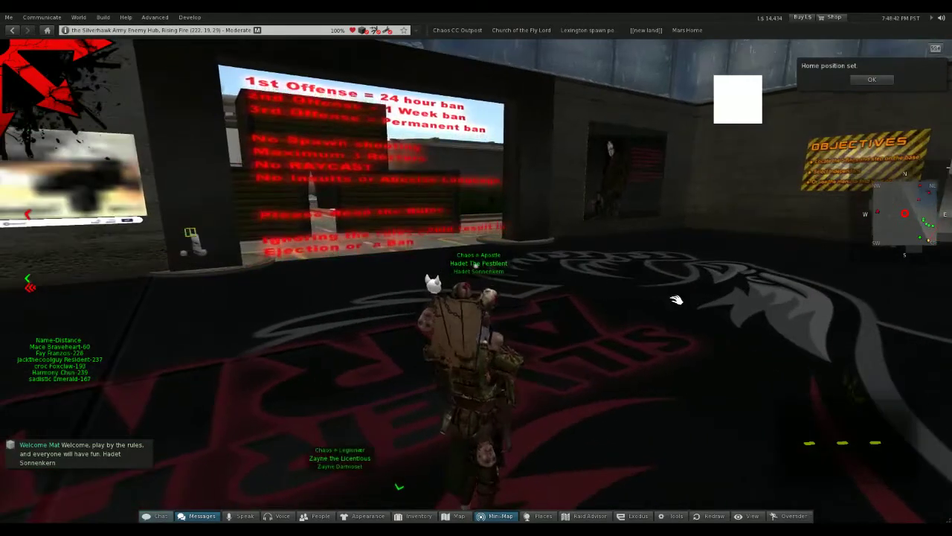
{"action": "key", "text": "alt+shift+s"}
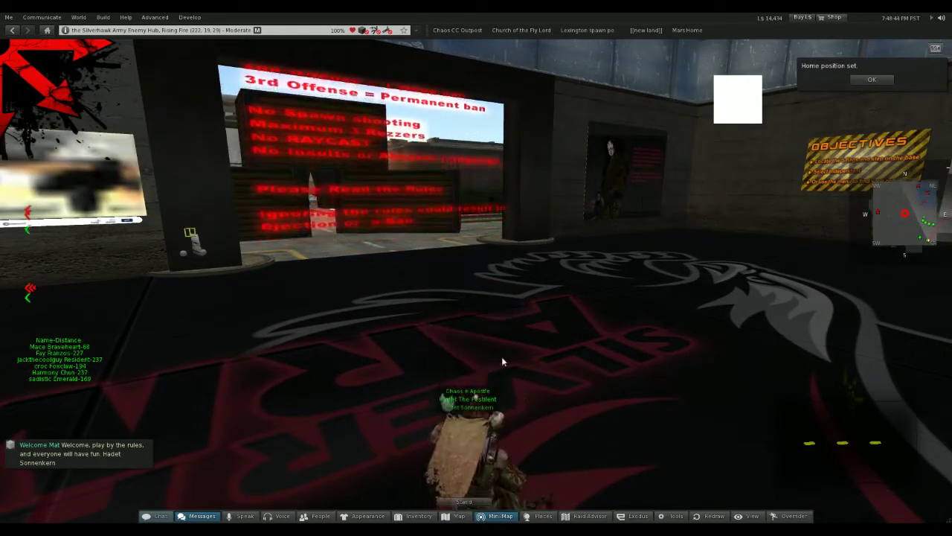
{"action": "left_click", "coordinate": [320, 515]}
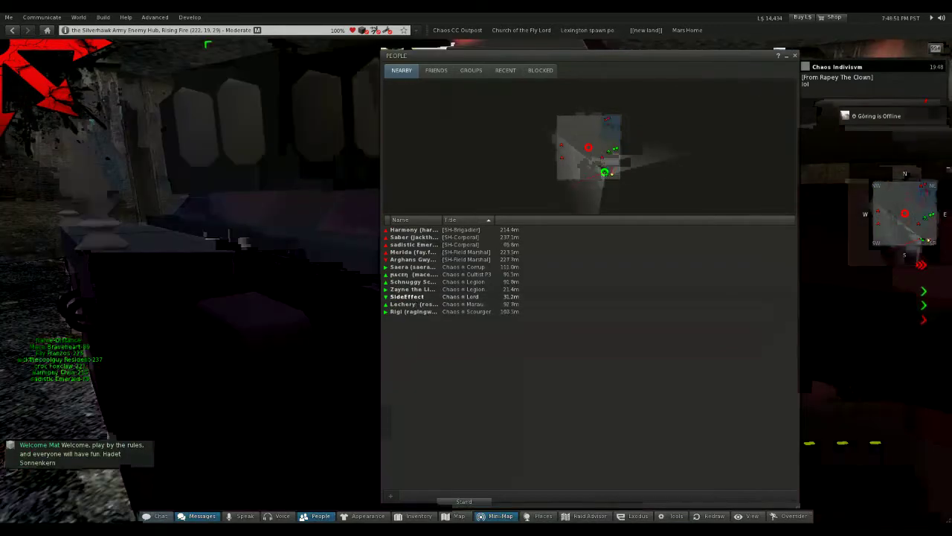
Close the nearby people list and view the group conversation in Conversations
{"action": "left_click", "coordinate": [796, 55]}
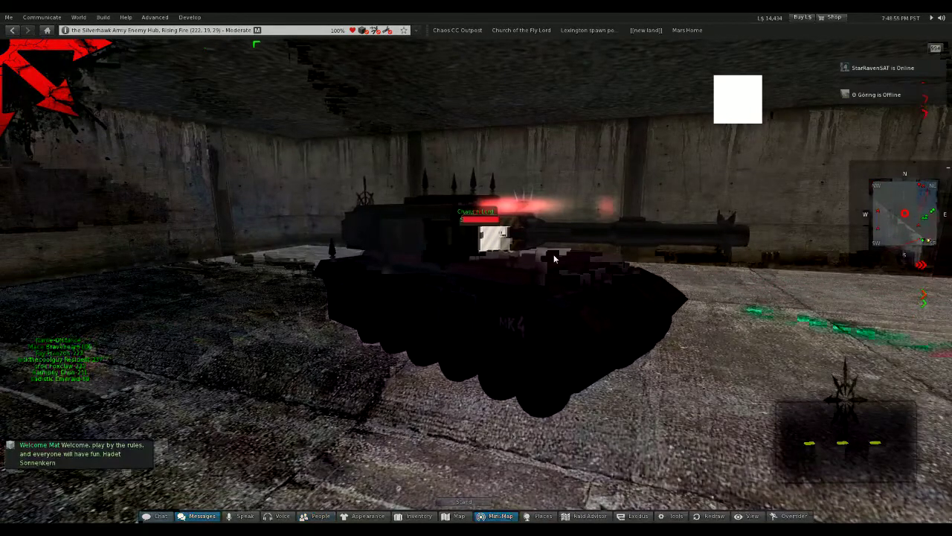
{"action": "left_click_drag", "start_coordinate": [555, 258], "coordinate": [476, 298]}
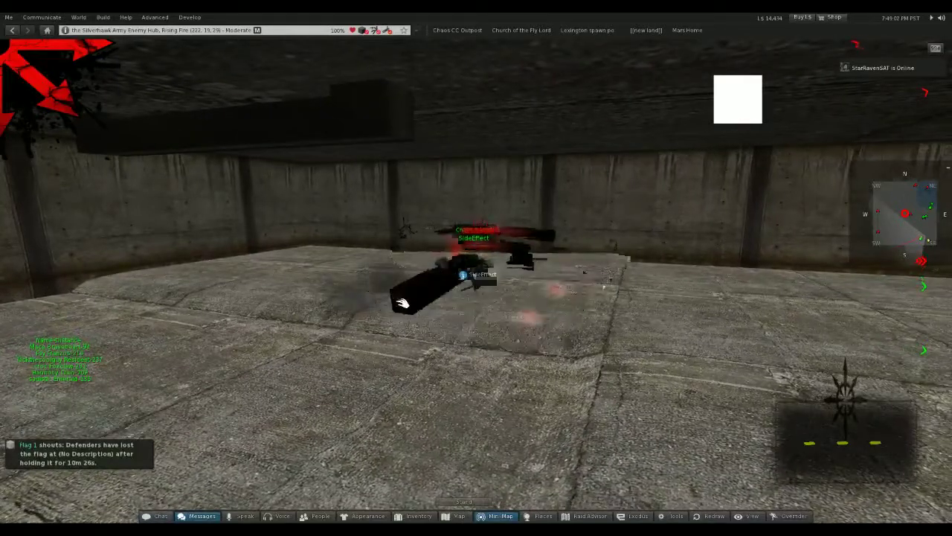
{"action": "left_click", "coordinate": [207, 517]}
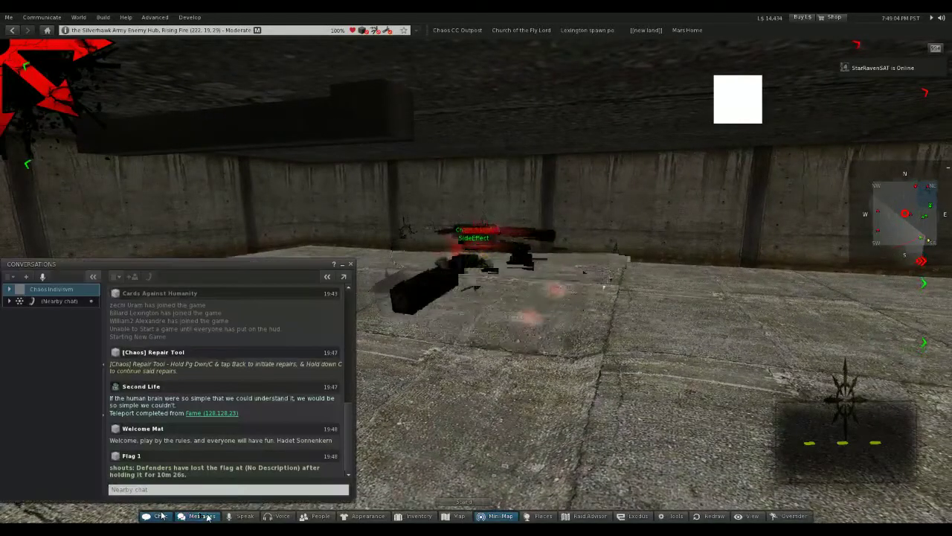
{"action": "left_click", "coordinate": [51, 289]}
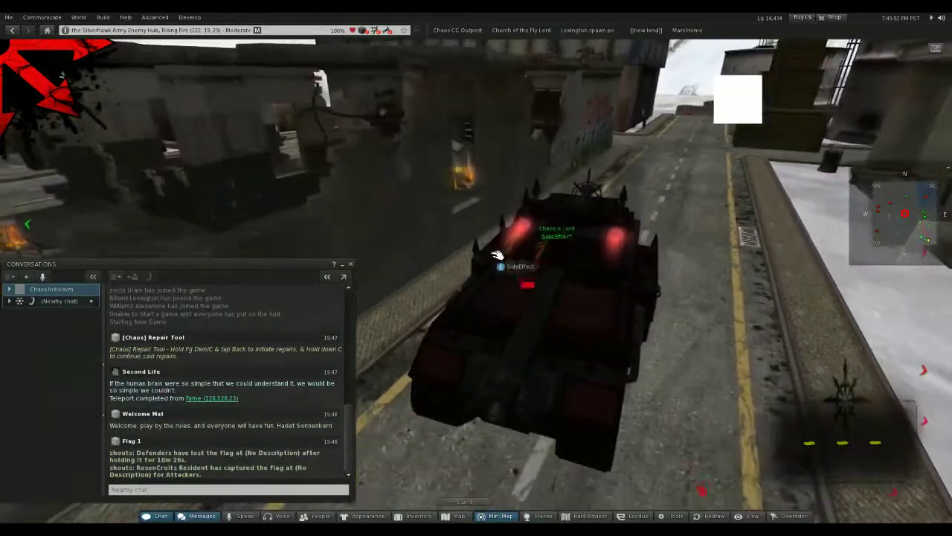
Show object beacons with highlights, hide them, then restore them via Ctrl+Alt+Shift+N
{"action": "key", "text": "ctrl+alt+shift+n"}
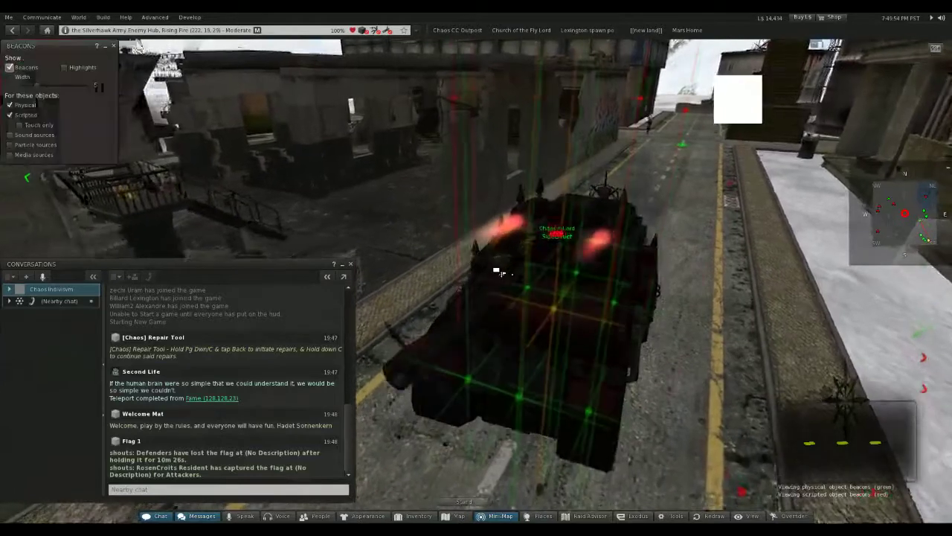
{"action": "left_click", "coordinate": [65, 67]}
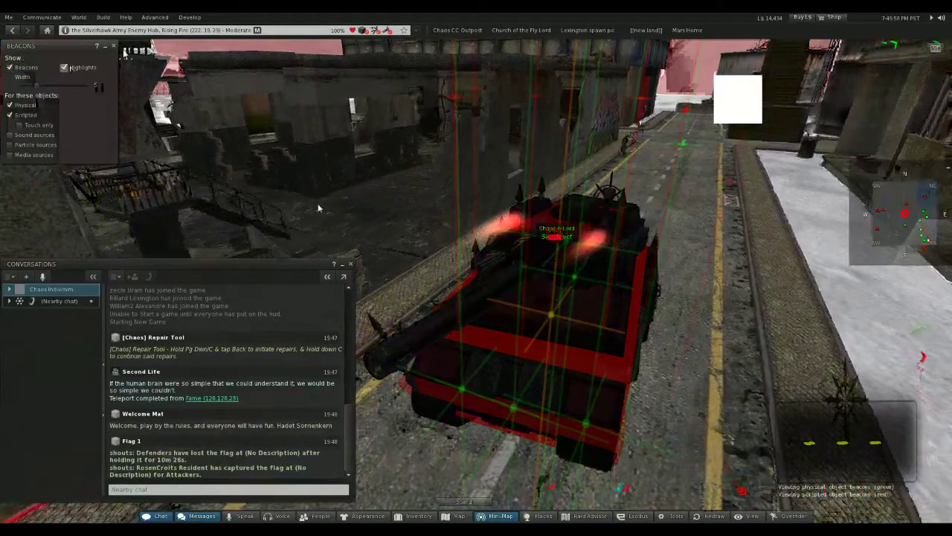
{"action": "left_click", "coordinate": [114, 47]}
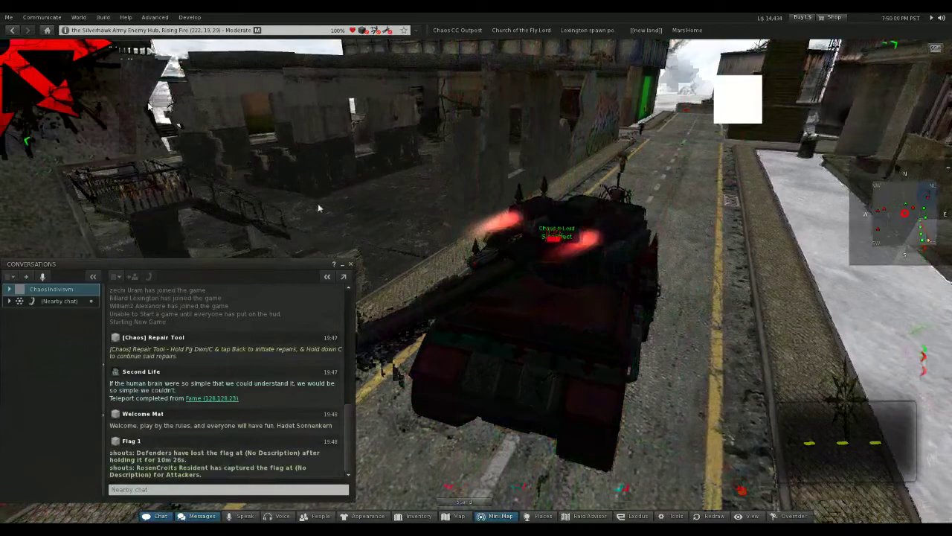
{"action": "key", "text": "ctrl+alt+shift+n"}
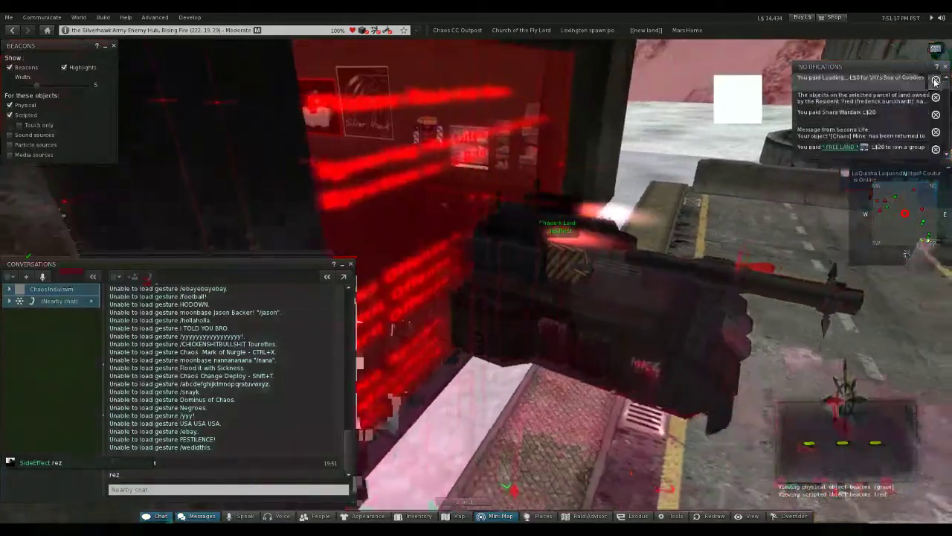
Dismiss two notifications, close the list, and bring up the ObserverHud function menu
{"action": "left_click", "coordinate": [936, 81]}
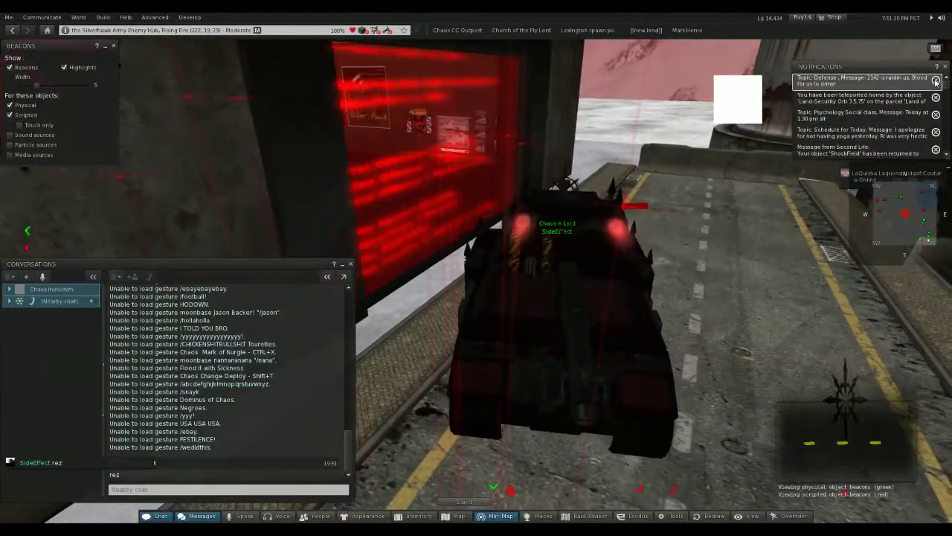
{"action": "left_click", "coordinate": [936, 81]}
{"action": "left_click", "coordinate": [936, 81]}
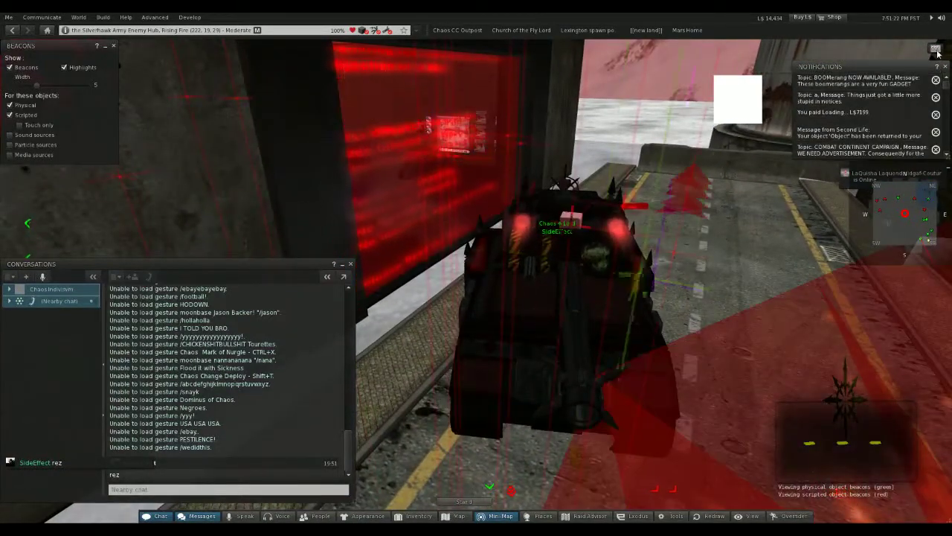
{"action": "left_click", "coordinate": [935, 51]}
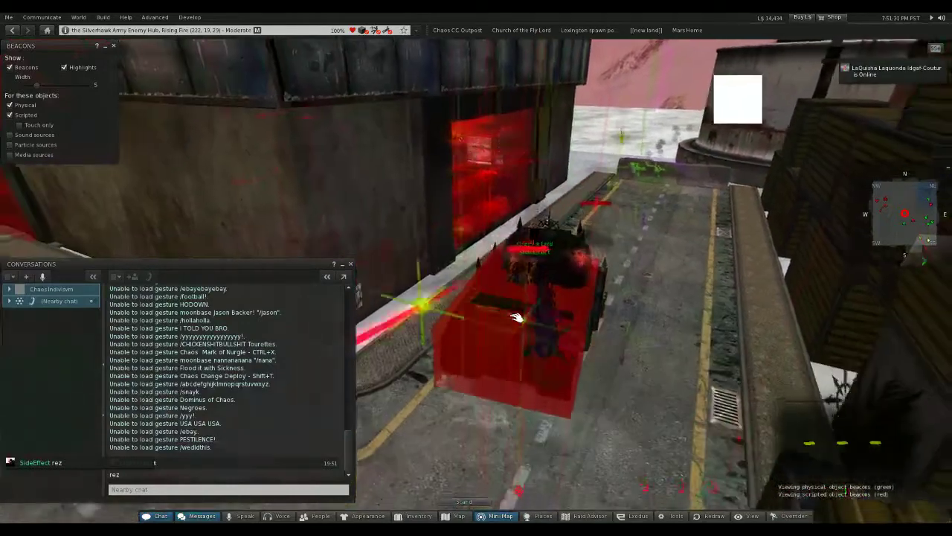
{"action": "left_click_drag", "start_coordinate": [517, 318], "coordinate": [512, 321]}
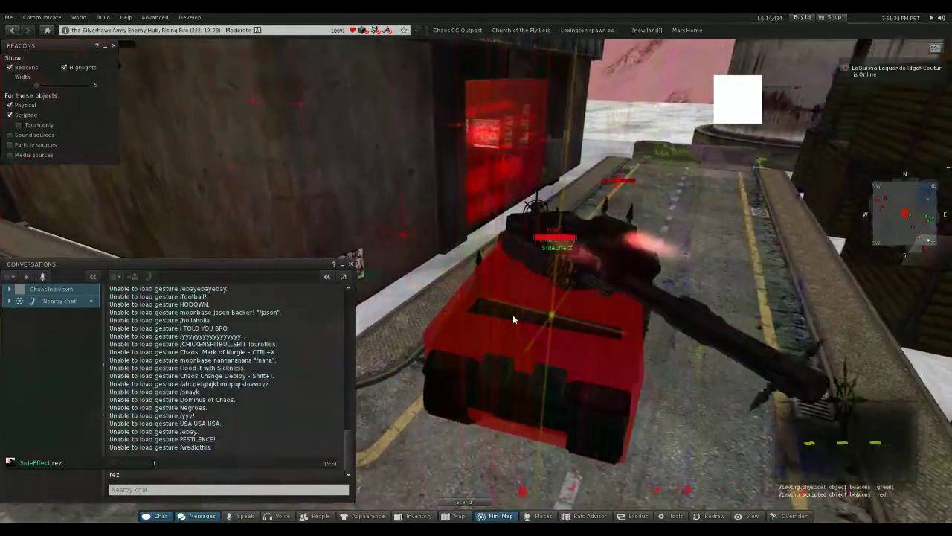
{"action": "scroll", "coordinate": [513, 318], "scroll_direction": "down", "scroll_amount": 3}
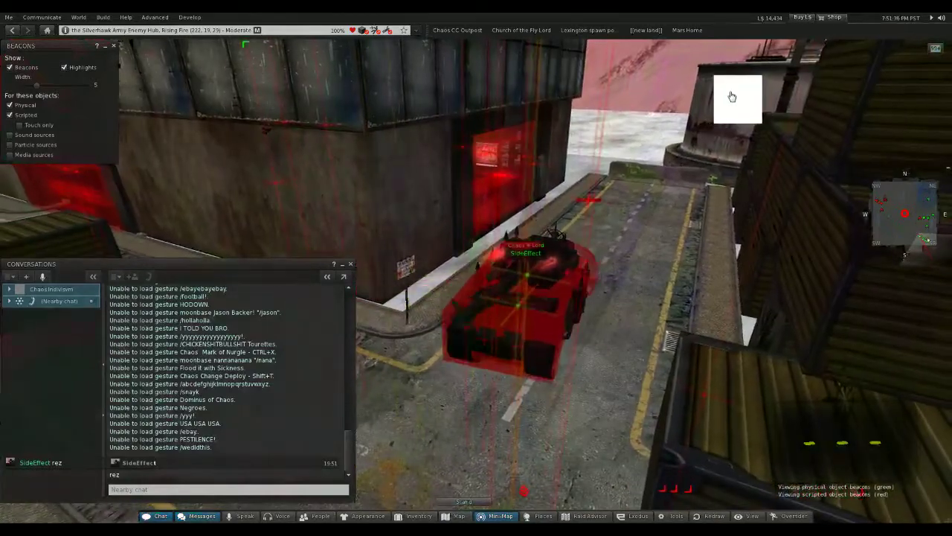
{"action": "left_click", "coordinate": [733, 95]}
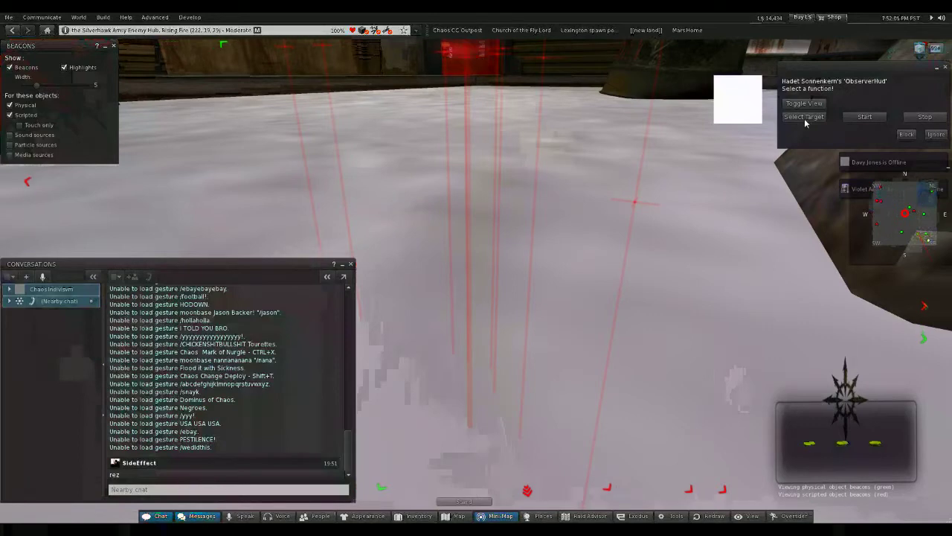
Observe a player from the second name page, close Beacons, then stop observing
{"action": "left_click", "coordinate": [804, 117]}
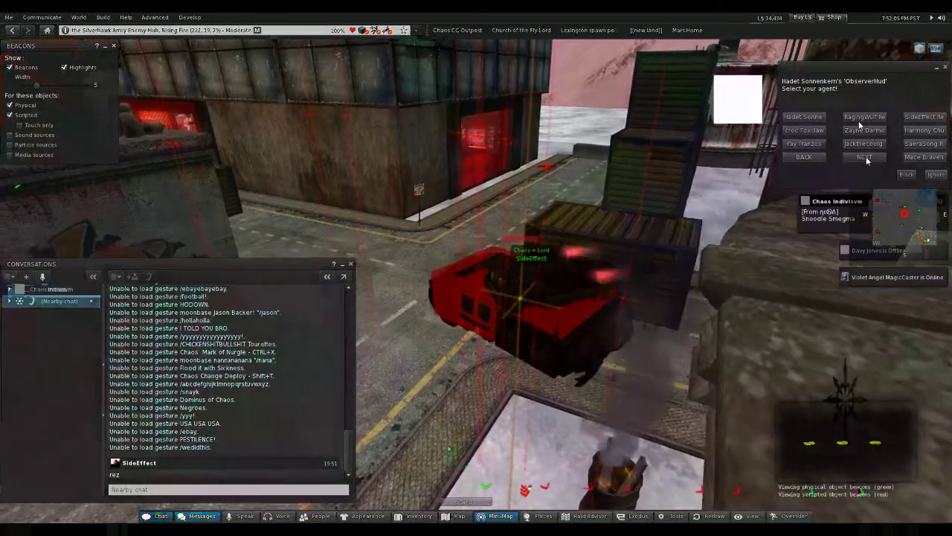
{"action": "left_click", "coordinate": [866, 156]}
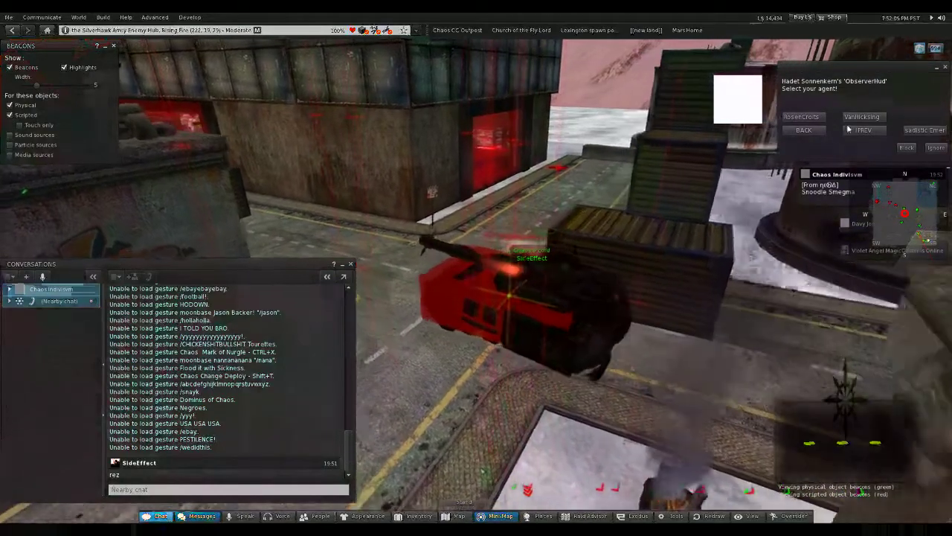
{"action": "left_click", "coordinate": [924, 131]}
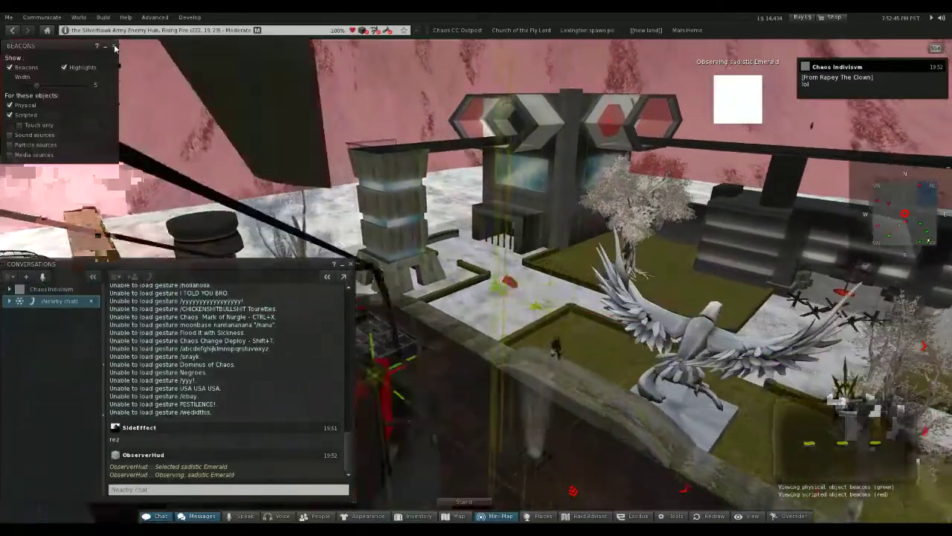
{"action": "left_click", "coordinate": [114, 46]}
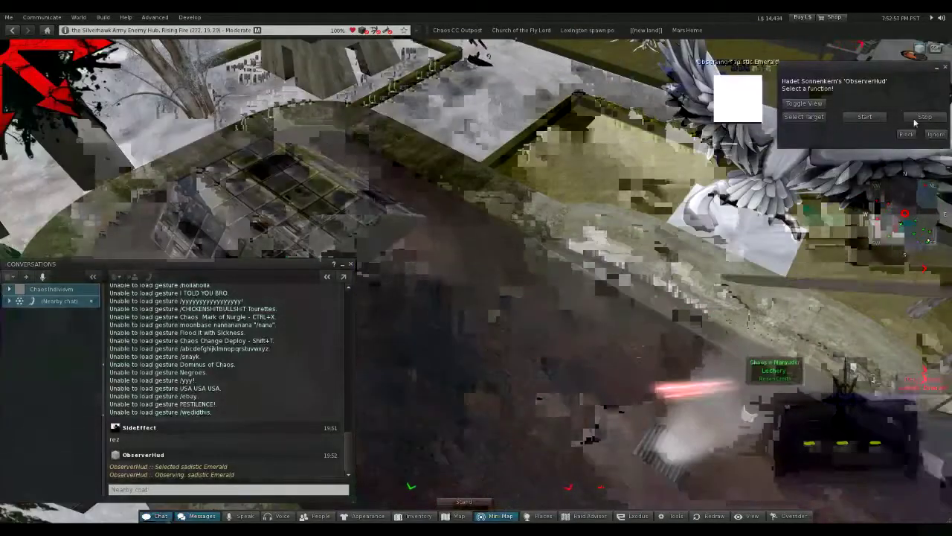
{"action": "left_click", "coordinate": [925, 117]}
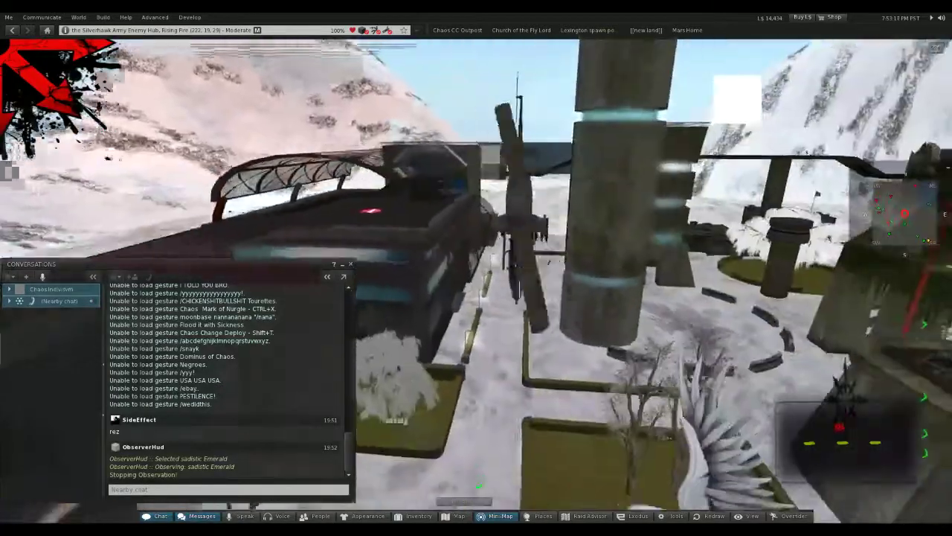
Turn on physical and scripted object beacons with Ctrl+Alt+Shift+N
{"action": "key", "text": "ctrl+alt+shift+n"}
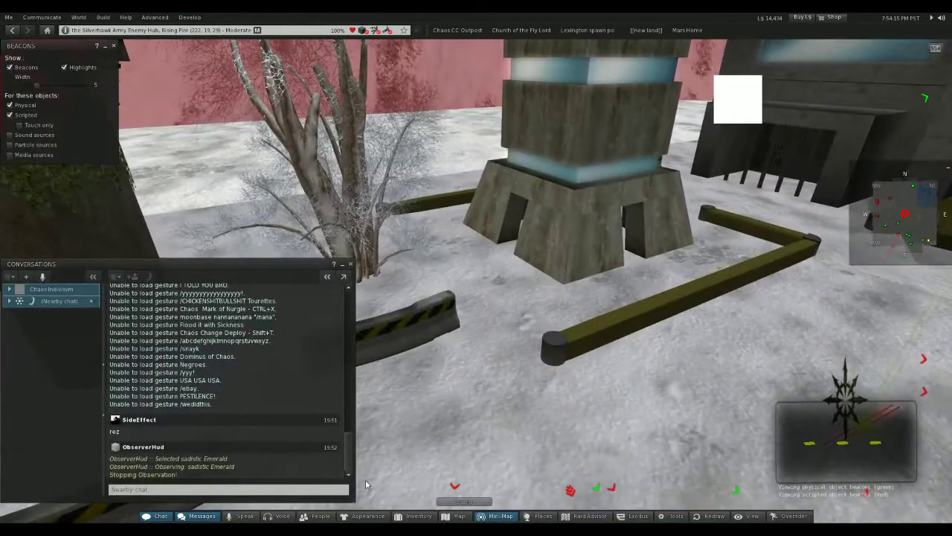
{"action": "left_click", "coordinate": [316, 517]}
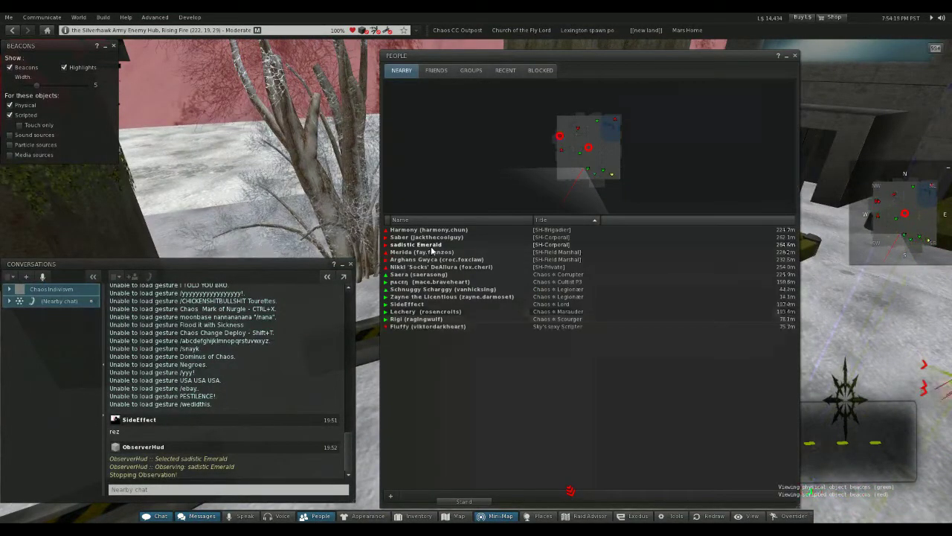
{"action": "left_click", "coordinate": [797, 57]}
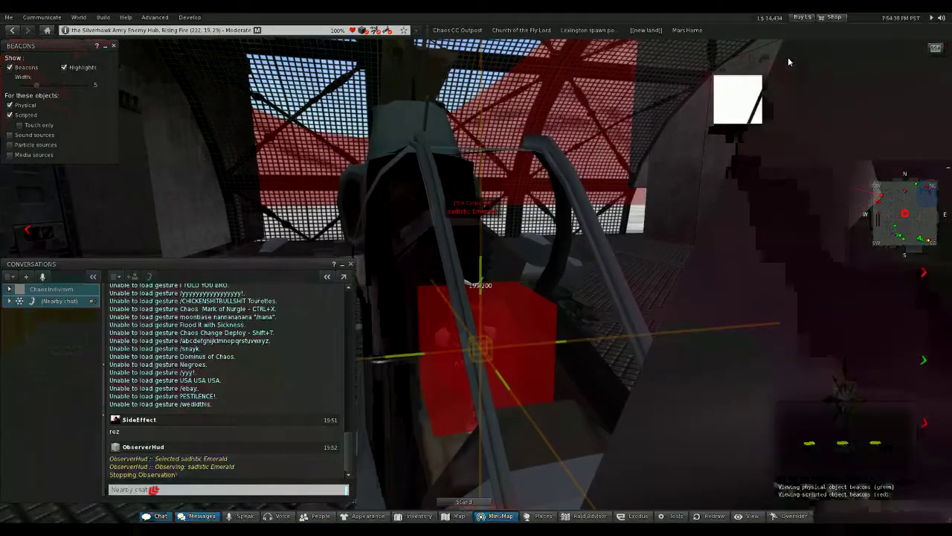
Switch the conversation list to the Chaos Indivisum group tab
{"action": "left_click", "coordinate": [52, 290]}
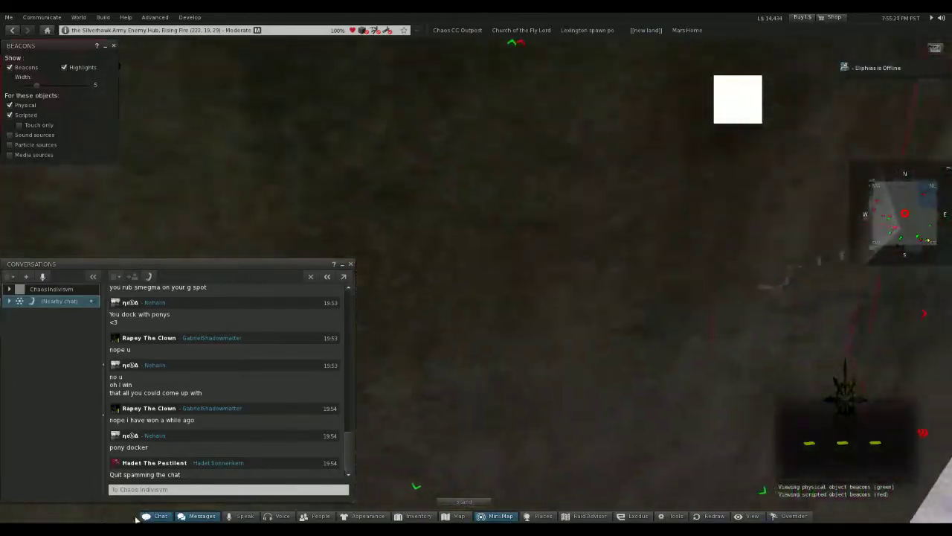
Close the Conversations window while viewing the hub
{"action": "left_click", "coordinate": [154, 516]}
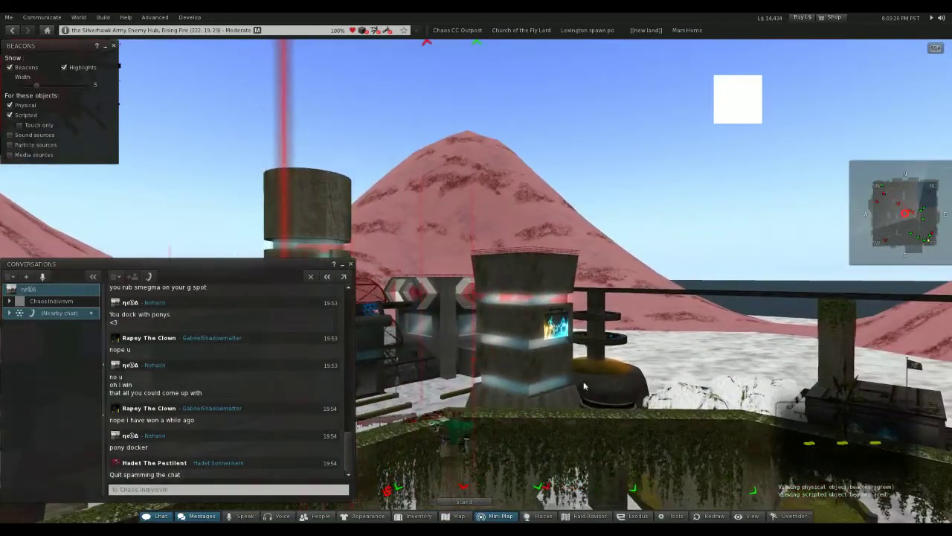
{"action": "left_click_drag", "start_coordinate": [559, 398], "coordinate": [474, 387]}
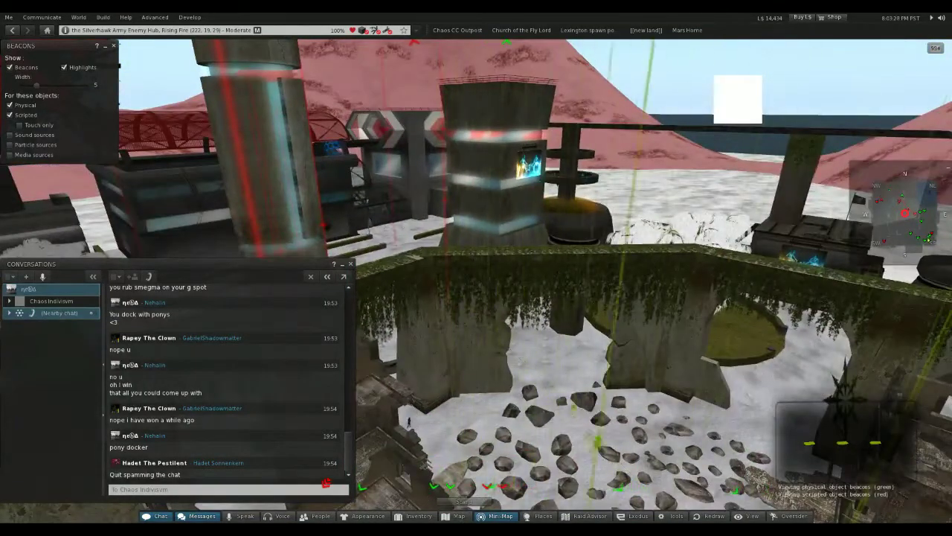
{"action": "left_click", "coordinate": [308, 515]}
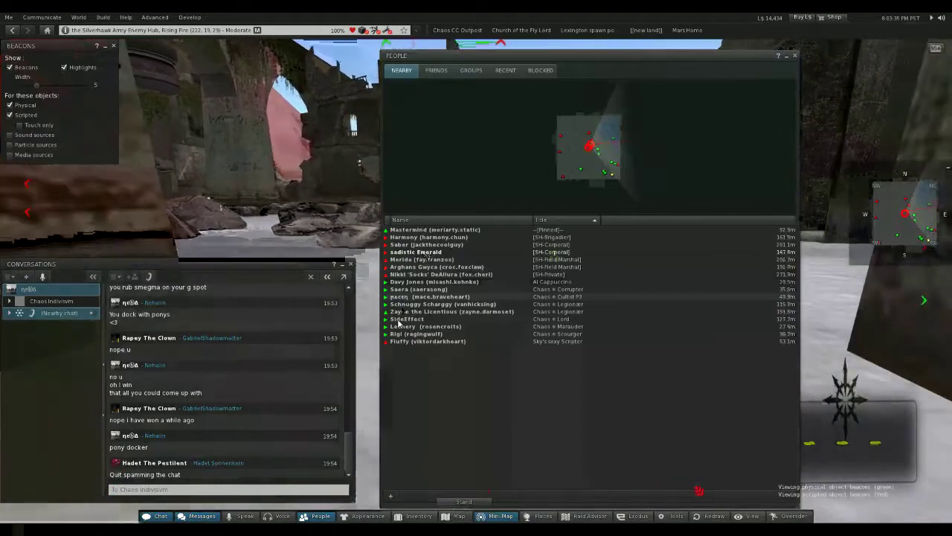
{"action": "left_click", "coordinate": [794, 55]}
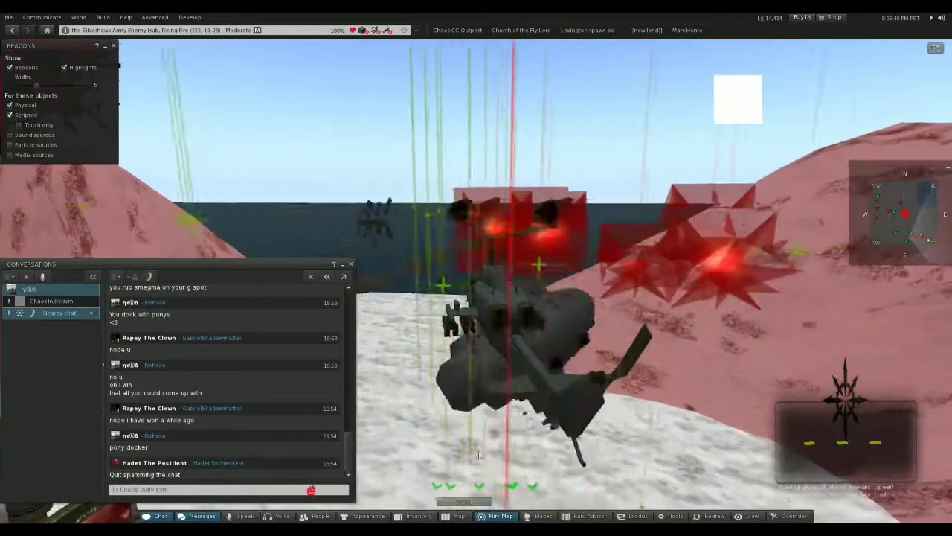
{"action": "left_click", "coordinate": [305, 516]}
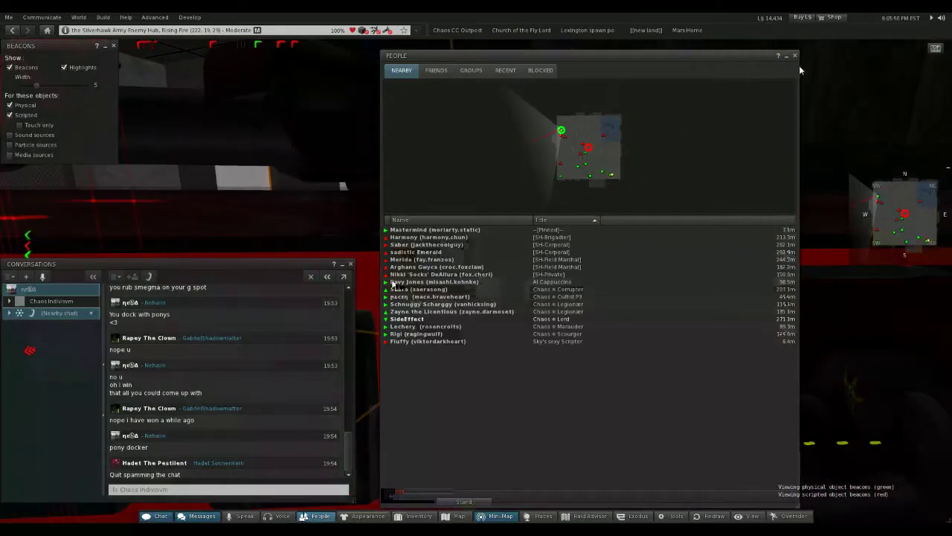
{"action": "key", "text": "ctrl+shift+a"}
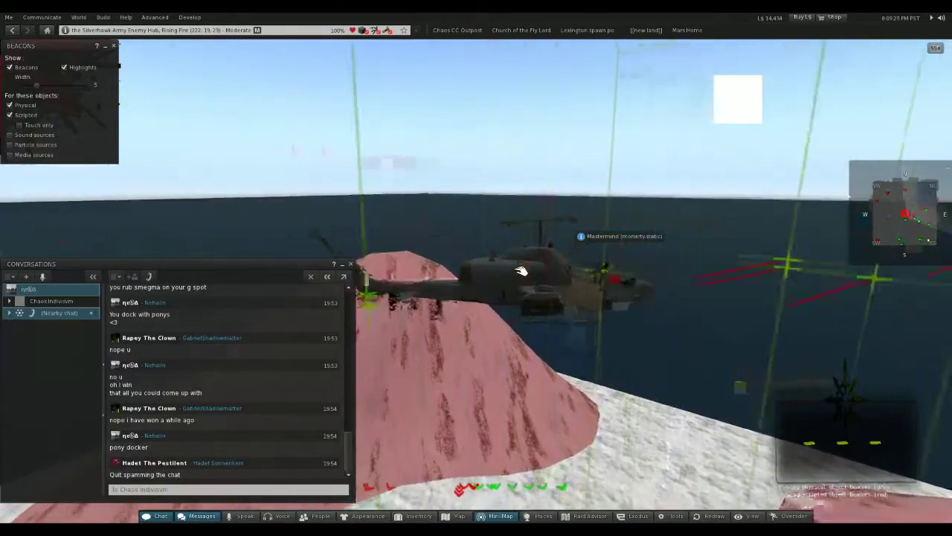
Derender the helicopter from its right-click Manage menu
{"action": "right_click", "coordinate": [469, 283]}
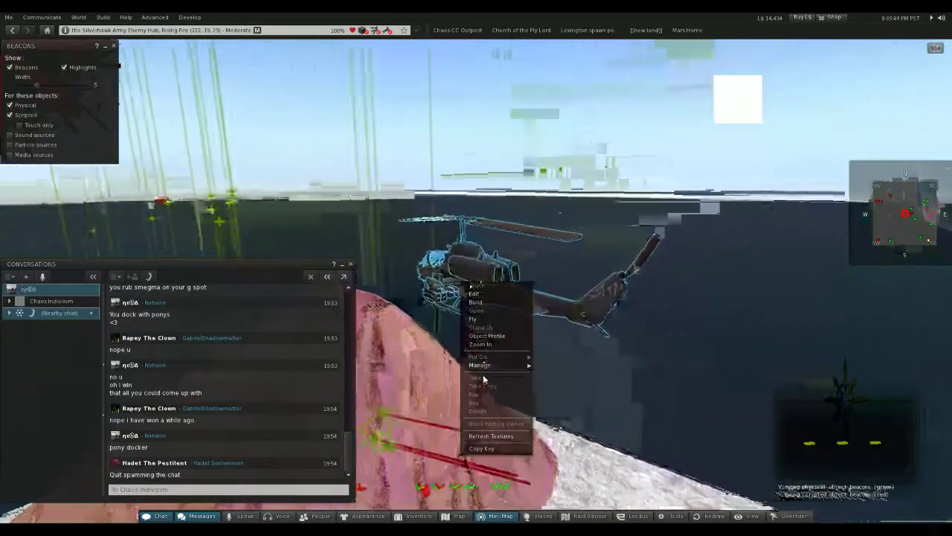
{"action": "mouse_move", "coordinate": [480, 364]}
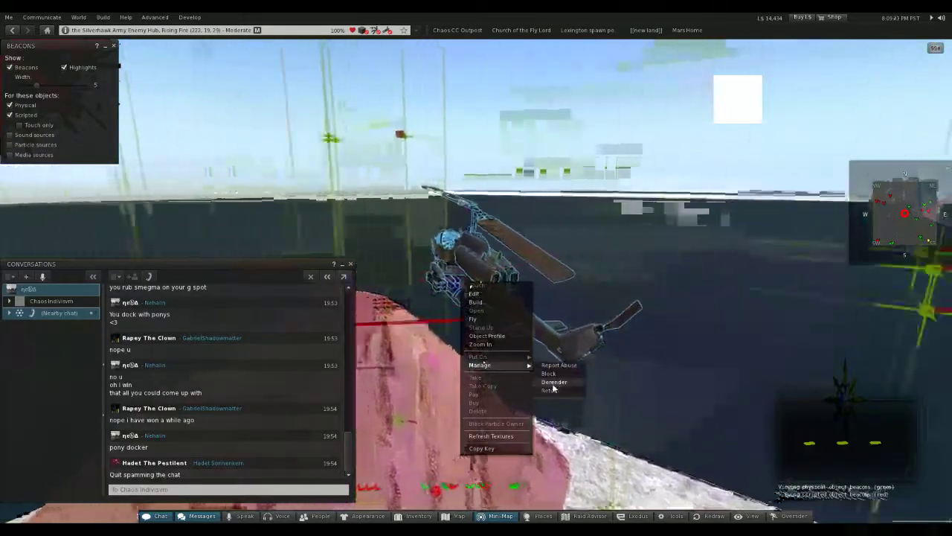
{"action": "left_click", "coordinate": [553, 381]}
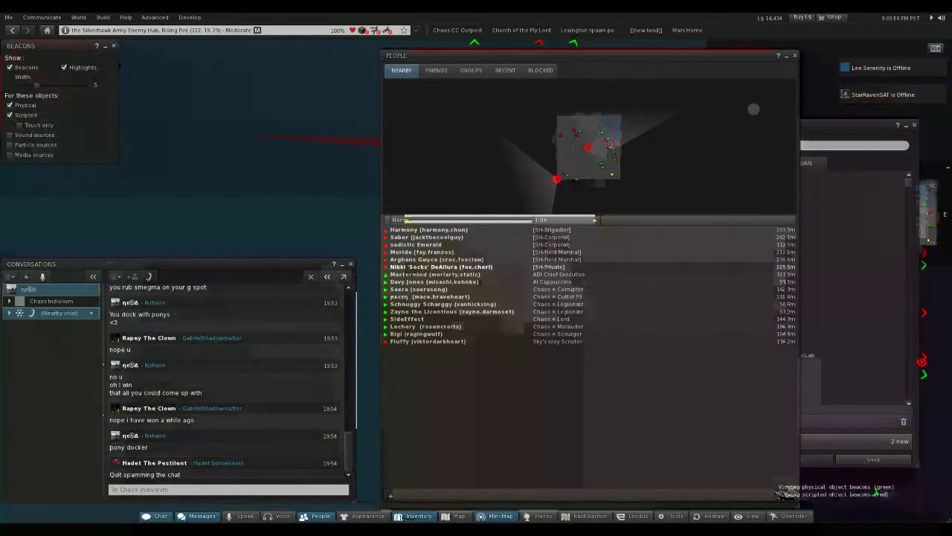
{"action": "left_click", "coordinate": [798, 56]}
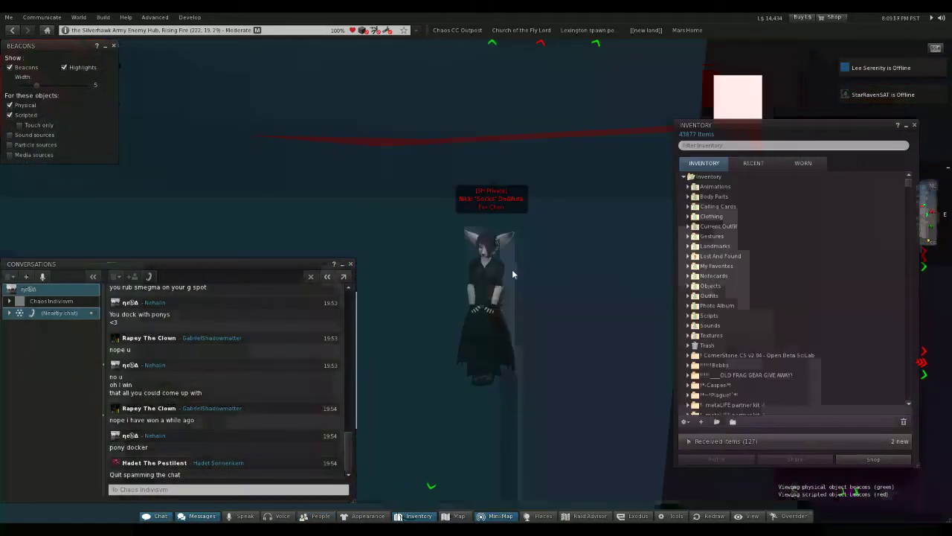
{"action": "scroll", "coordinate": [504, 271], "scroll_direction": "up", "scroll_amount": 3}
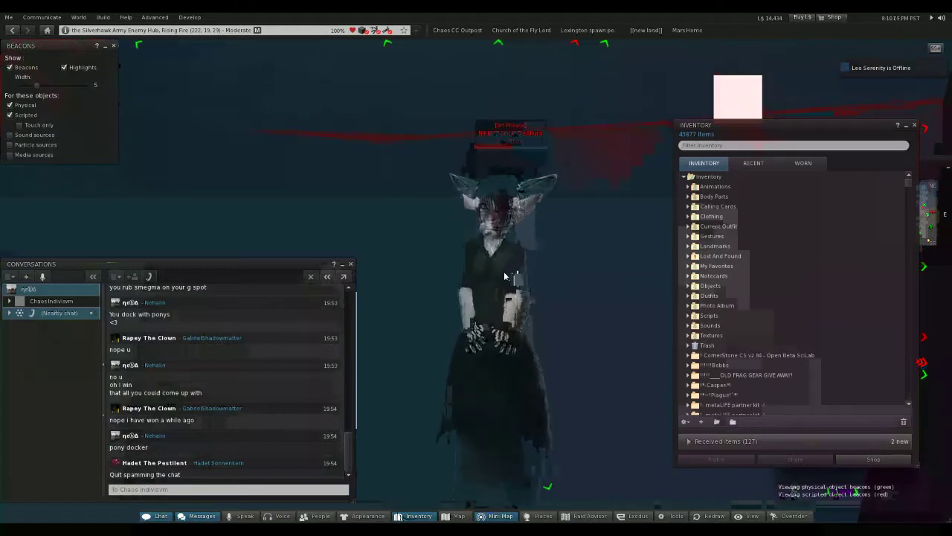
{"action": "scroll", "coordinate": [504, 271], "scroll_direction": "up", "scroll_amount": 5}
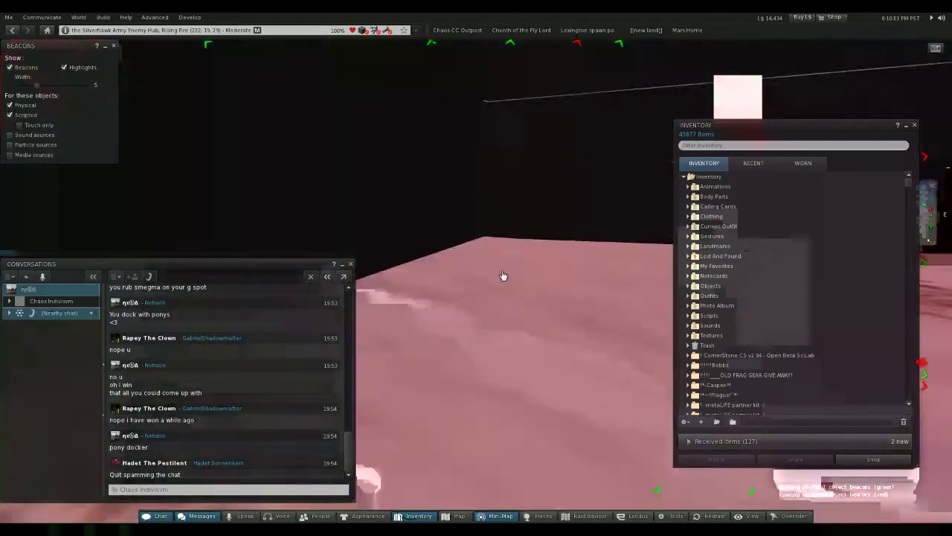
{"action": "scroll", "coordinate": [503, 276], "scroll_direction": "up", "scroll_amount": 5}
{"action": "scroll", "coordinate": [503, 276], "scroll_direction": "up", "scroll_amount": 5}
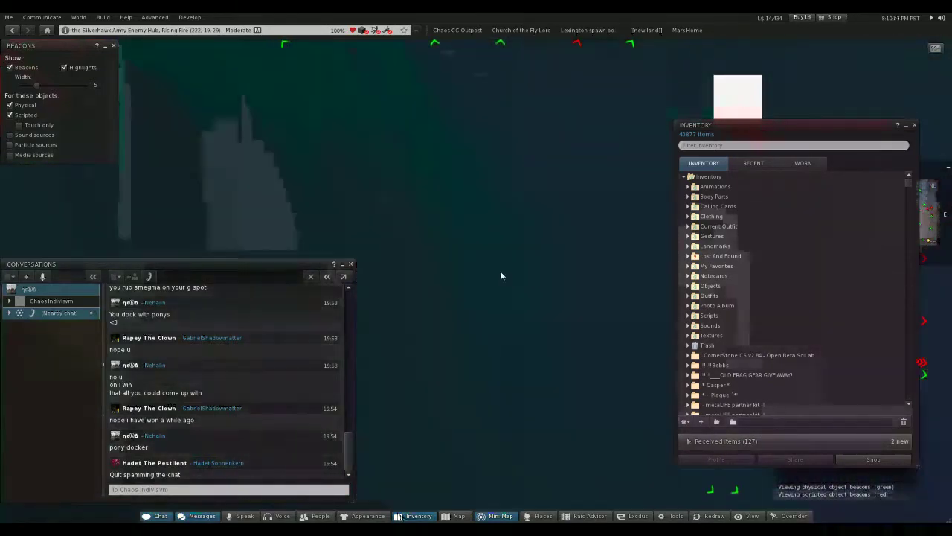
{"action": "key", "text": "Escape"}
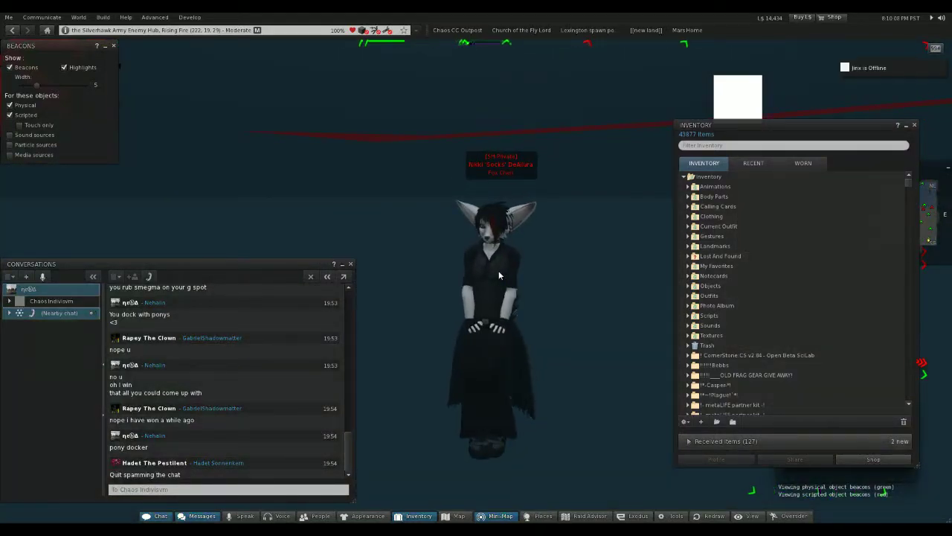
{"action": "left_click", "coordinate": [310, 517]}
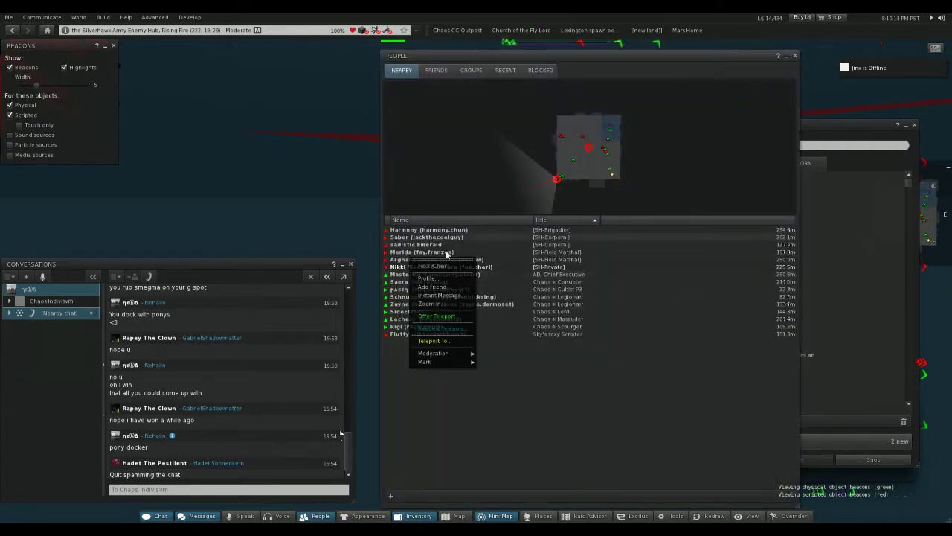
{"action": "left_click", "coordinate": [795, 58]}
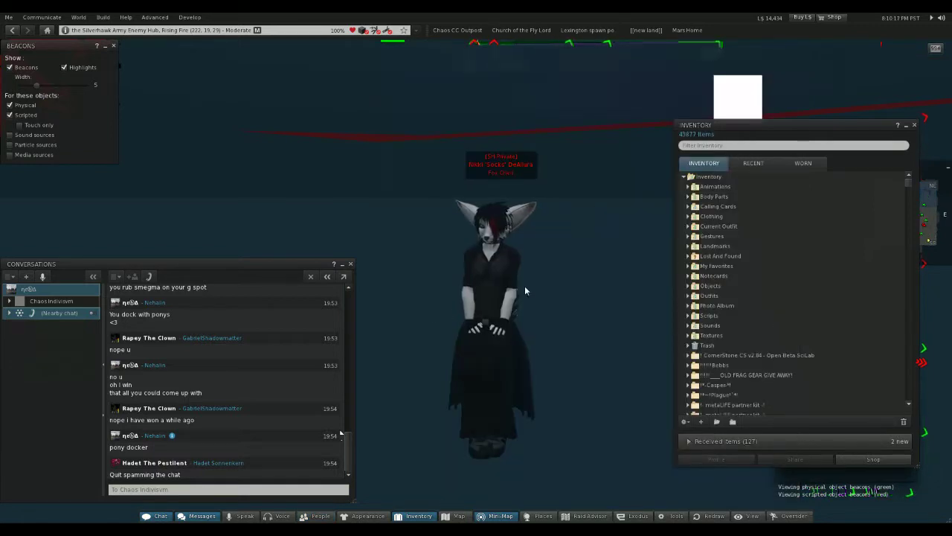
{"action": "scroll", "coordinate": [488, 295], "scroll_direction": "down", "scroll_amount": 2}
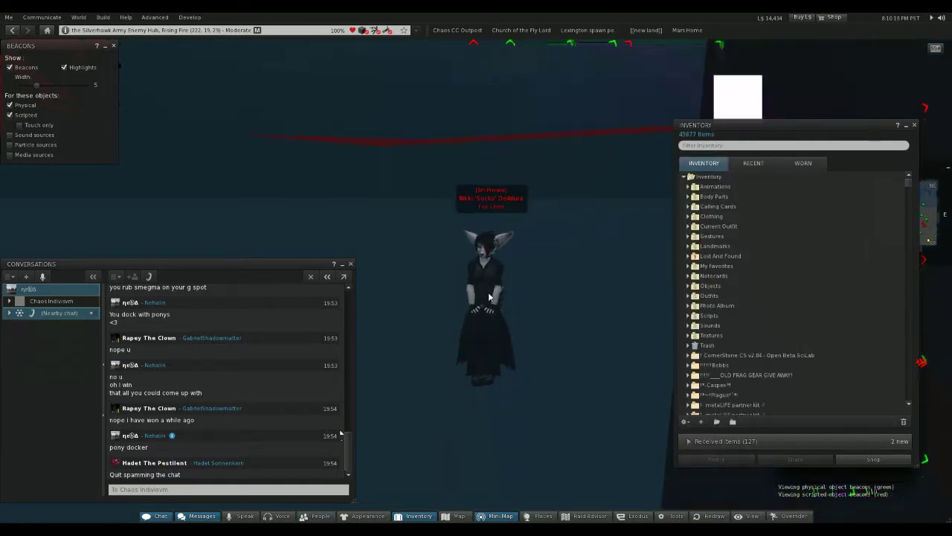
Reopen the Nearby tab of the People list from the bottom toolbar
{"action": "left_click", "coordinate": [314, 517]}
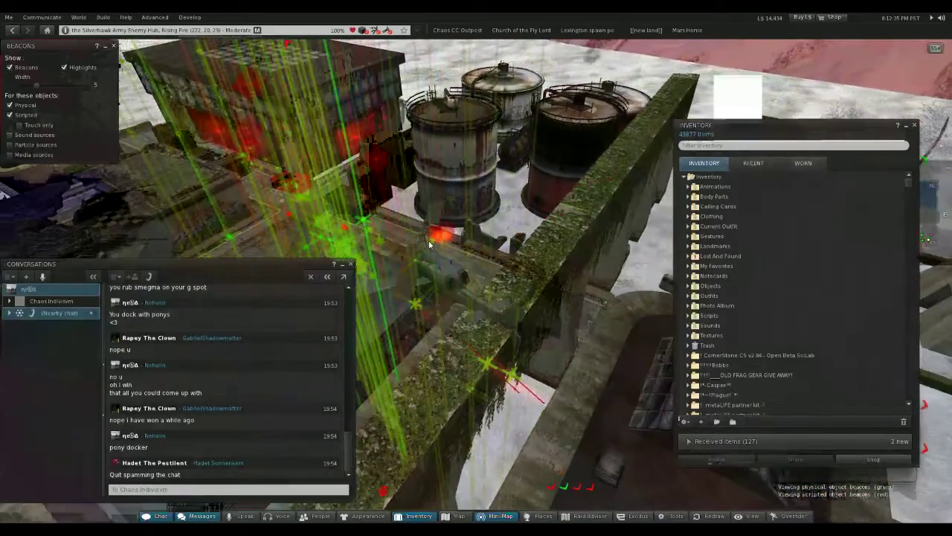
Orbit the camera around the storage tanks to overlook the boxy building and street
{"action": "left_click_drag", "start_coordinate": [429, 244], "coordinate": [430, 238]}
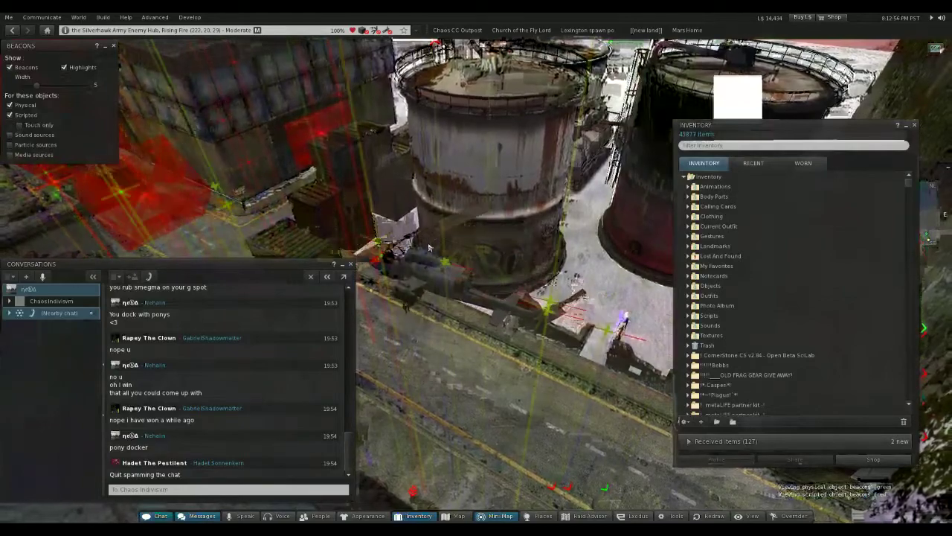
{"action": "left_click_drag", "start_coordinate": [429, 246], "coordinate": [426, 248]}
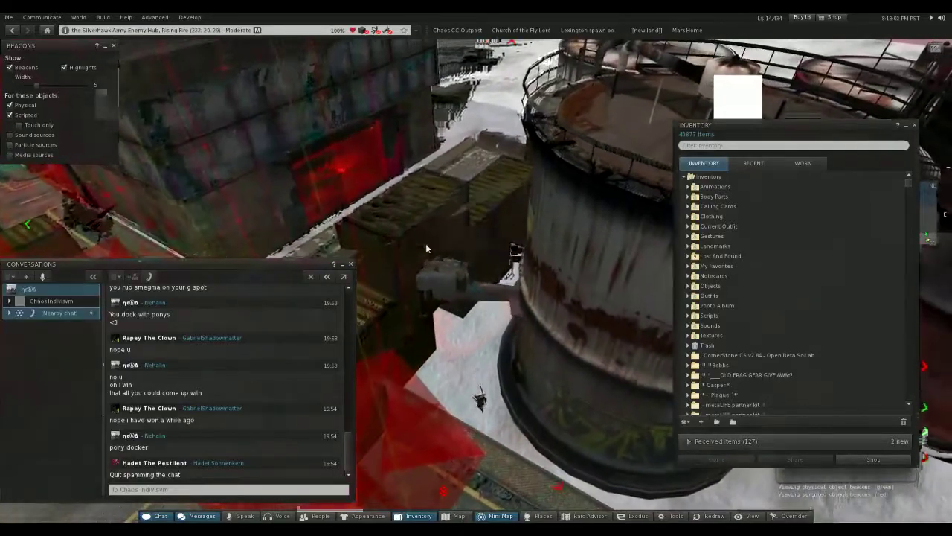
{"action": "left_click_drag", "start_coordinate": [426, 243], "coordinate": [425, 247]}
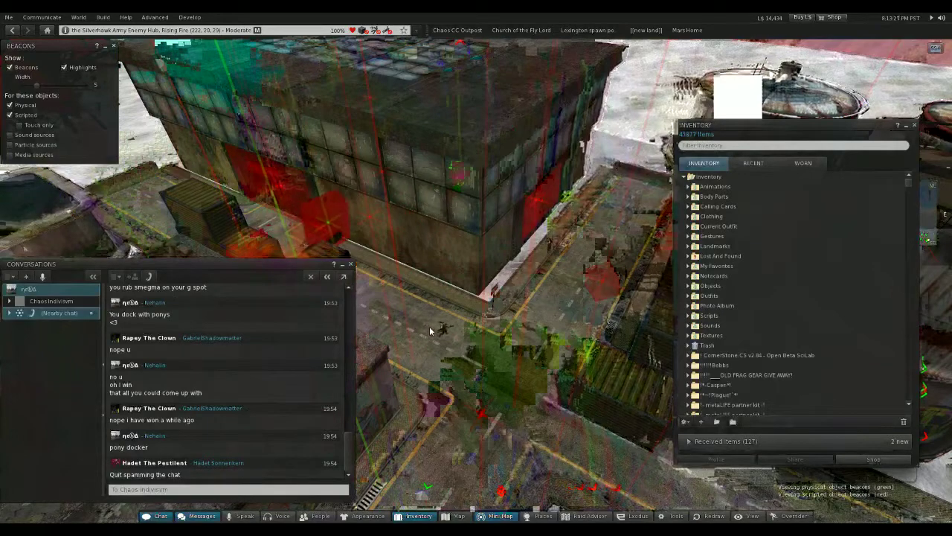
{"action": "scroll", "coordinate": [430, 332], "scroll_direction": "up", "scroll_amount": 3}
{"action": "scroll", "coordinate": [447, 327], "scroll_direction": "up", "scroll_amount": 3}
{"action": "scroll", "coordinate": [473, 329], "scroll_direction": "up", "scroll_amount": 3}
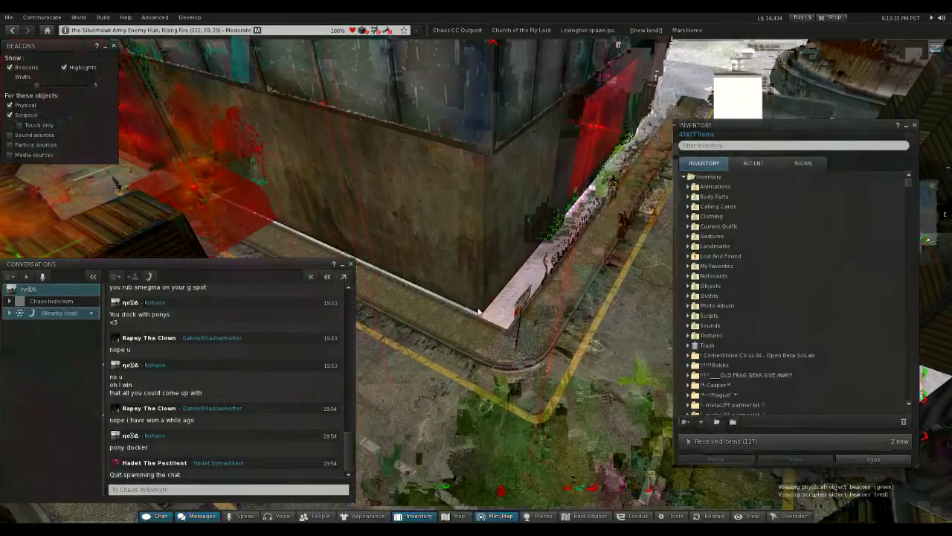
{"action": "scroll", "coordinate": [478, 311], "scroll_direction": "down", "scroll_amount": 3}
{"action": "scroll", "coordinate": [478, 311], "scroll_direction": "down", "scroll_amount": 3}
{"action": "scroll", "coordinate": [479, 311], "scroll_direction": "down", "scroll_amount": 3}
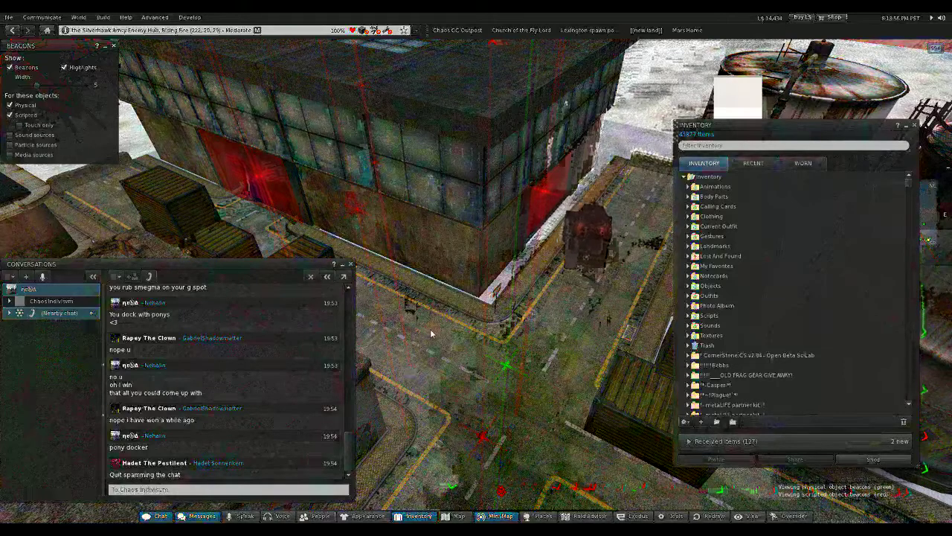
Close the Nearby chat conversations window and focus the camera on the red object by the building
{"action": "left_click", "coordinate": [66, 313]}
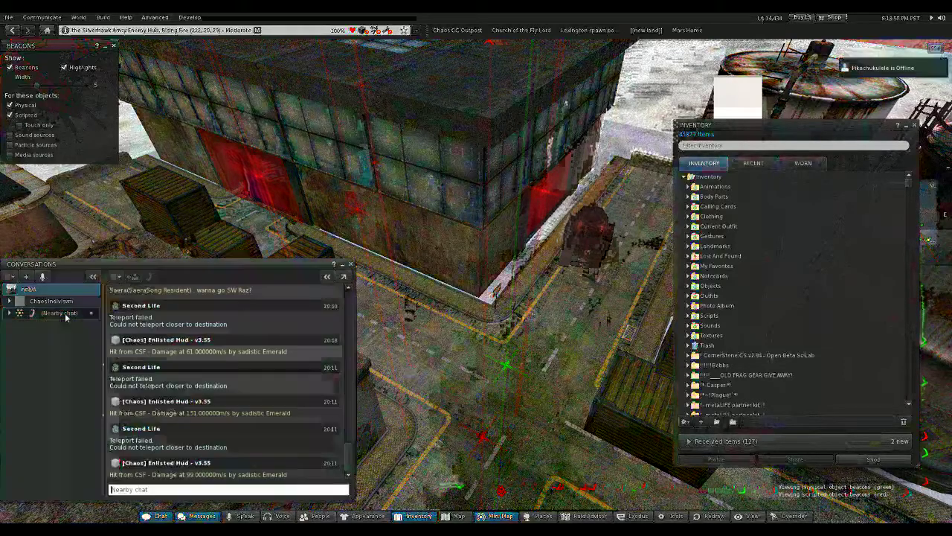
{"action": "left_click", "coordinate": [152, 516]}
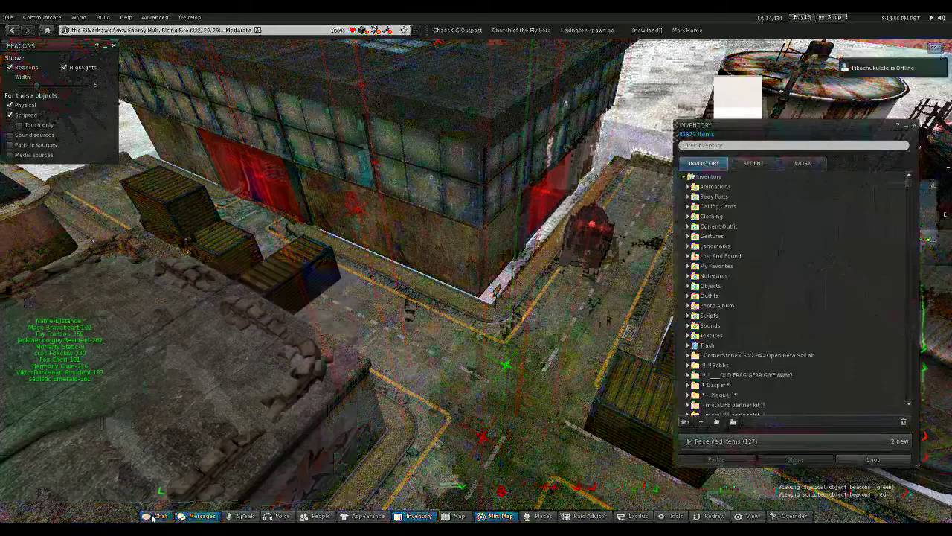
{"action": "left_click", "coordinate": [595, 237], "text": "alt"}
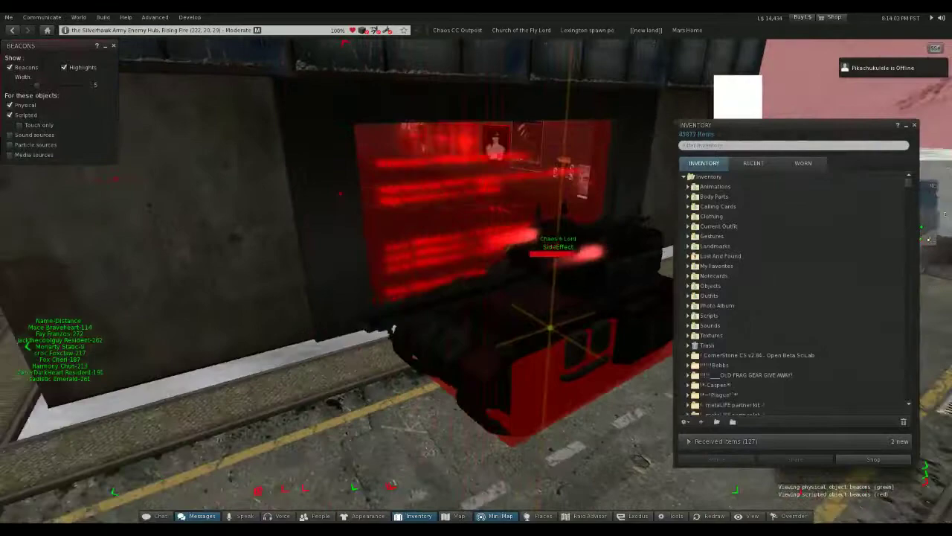
Orbit around the red vehicle and bring up the Highlighting and Visibility options
{"action": "mouse_move", "coordinate": [558, 246]}
{"action": "left_mouse_down"}
{"action": "mouse_move", "coordinate": [564, 237]}
{"action": "mouse_move", "coordinate": [478, 285]}
{"action": "left_mouse_up"}
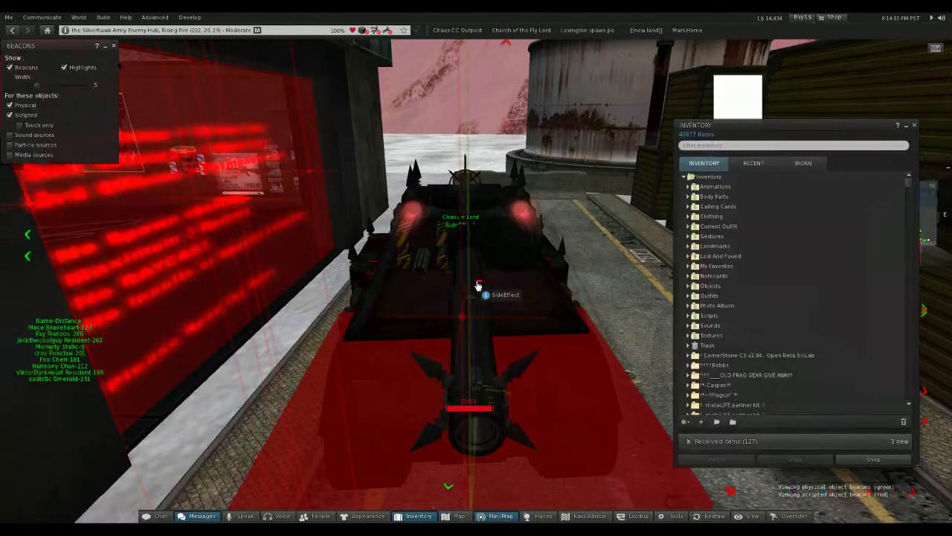
{"action": "scroll", "coordinate": [478, 285], "scroll_direction": "down", "scroll_amount": 3}
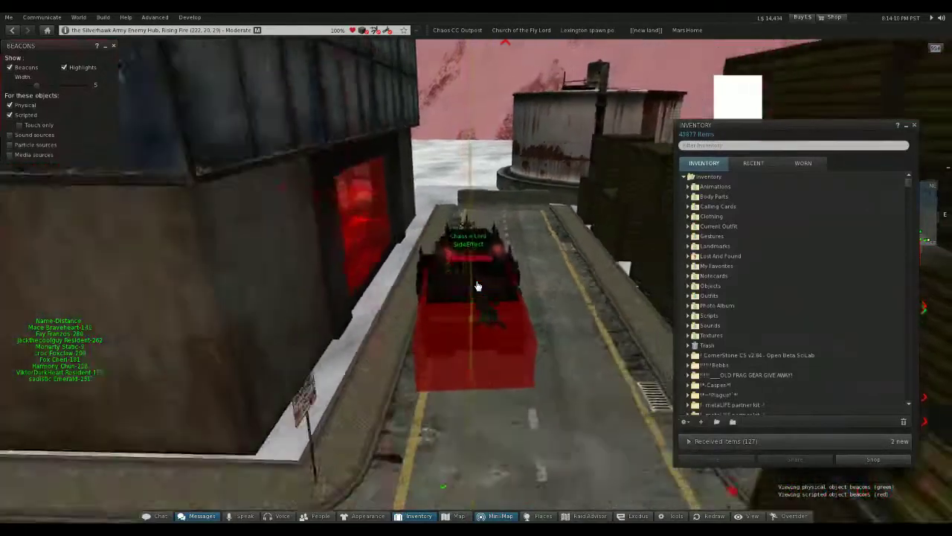
{"action": "scroll", "coordinate": [478, 285], "scroll_direction": "down", "scroll_amount": 2}
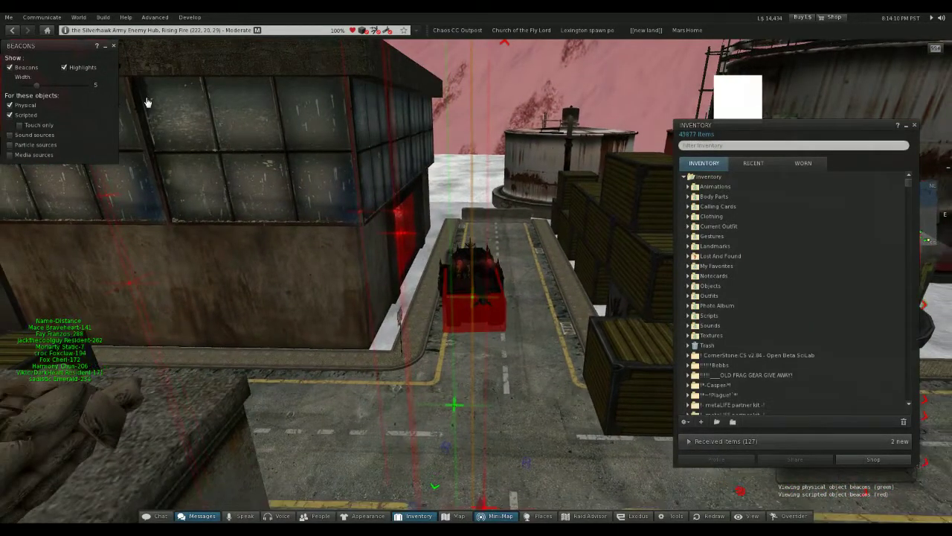
{"action": "left_click", "coordinate": [154, 18]}
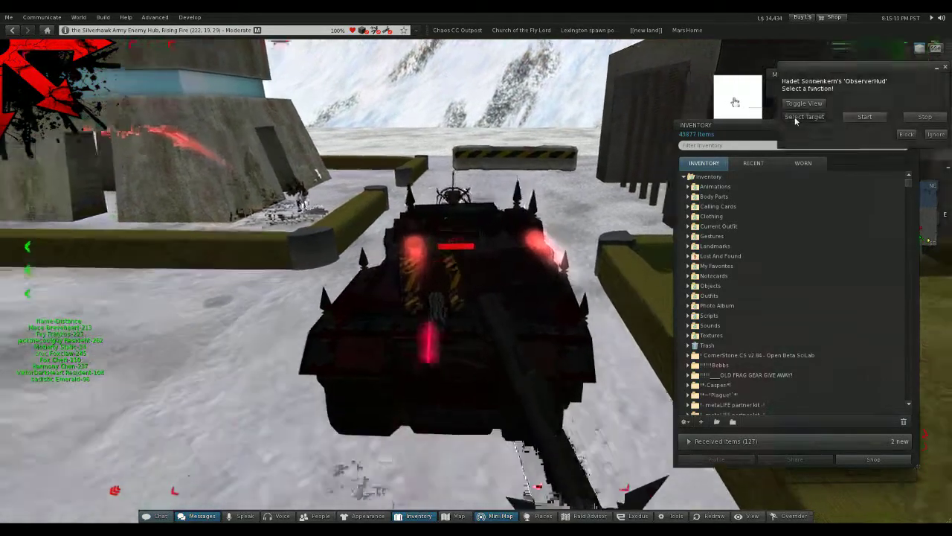
Make Fox Cheri the ObserverHud's observed avatar through Select Target
{"action": "left_click", "coordinate": [804, 117]}
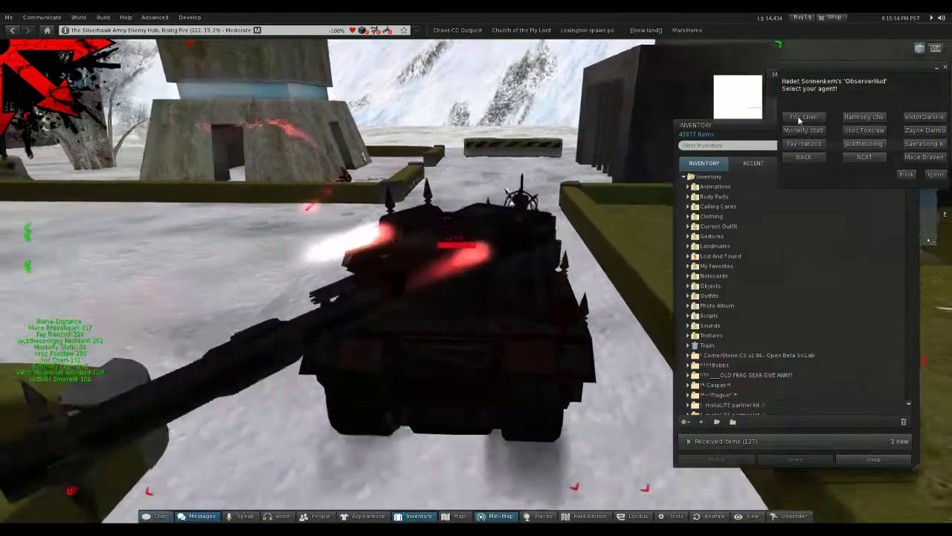
{"action": "left_click", "coordinate": [803, 117]}
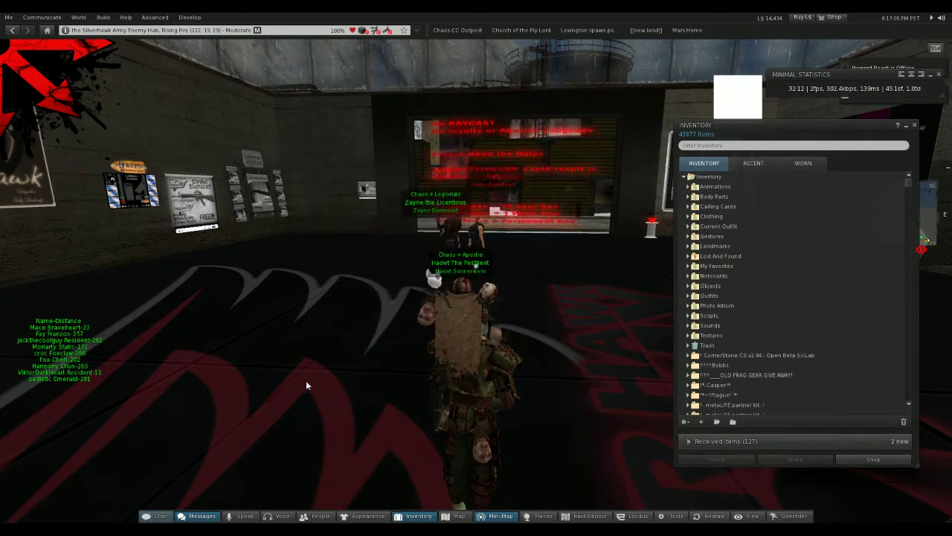
Close the Inventory, switch to mouselook, and reopen the nearby People list
{"action": "left_click", "coordinate": [914, 125]}
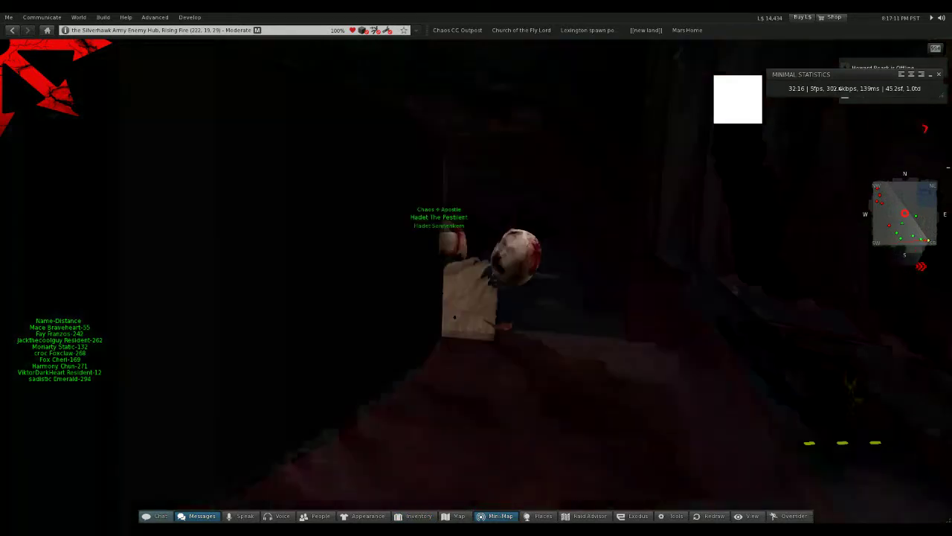
{"action": "key", "text": "m"}
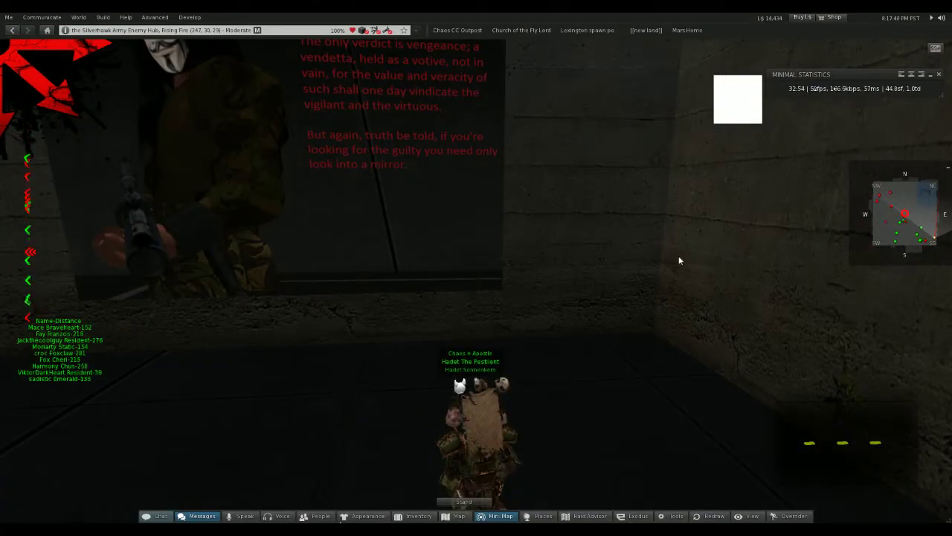
{"action": "left_click", "coordinate": [321, 516]}
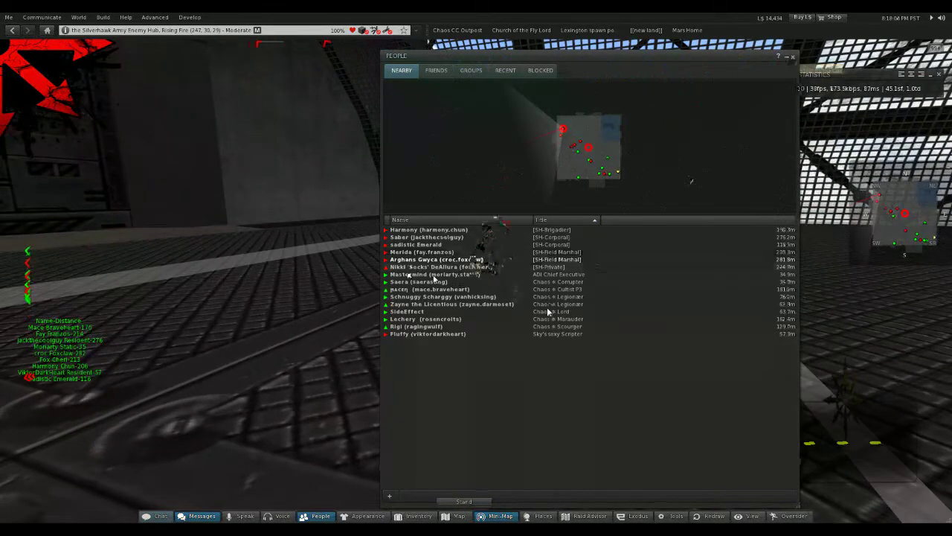
Close the People window and orbit the camera around to face the avatar
{"action": "left_click", "coordinate": [794, 58]}
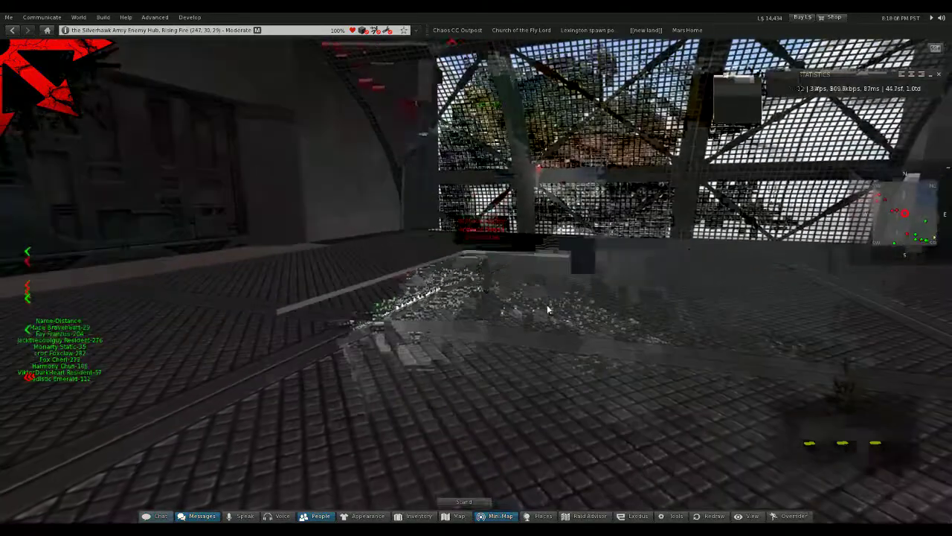
{"action": "scroll", "coordinate": [546, 301], "scroll_direction": "up", "scroll_amount": 4}
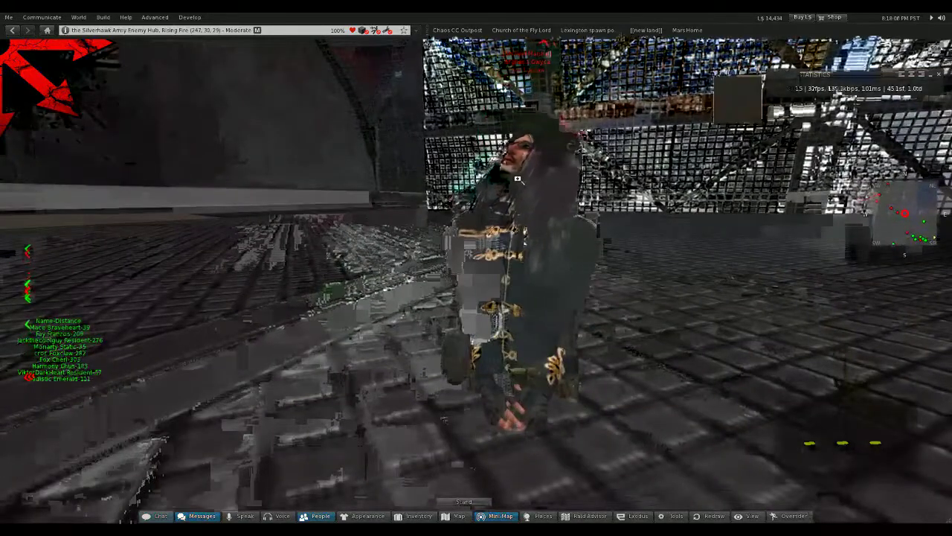
{"action": "mouse_move", "coordinate": [518, 178]}
{"action": "left_mouse_down"}
{"action": "mouse_move", "coordinate": [477, 223]}
{"action": "mouse_move", "coordinate": [476, 283]}
{"action": "mouse_move", "coordinate": [477, 223]}
{"action": "mouse_move", "coordinate": [476, 283]}
{"action": "mouse_move", "coordinate": [416, 223]}
{"action": "mouse_move", "coordinate": [521, 253]}
{"action": "mouse_move", "coordinate": [467, 293]}
{"action": "left_mouse_up"}
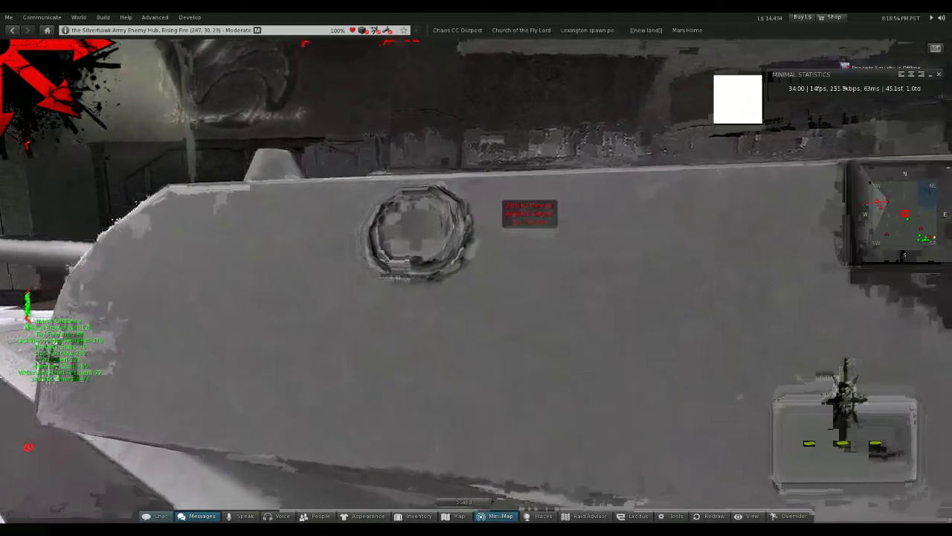
{"action": "scroll", "coordinate": [442, 280], "scroll_direction": "down", "scroll_amount": 5}
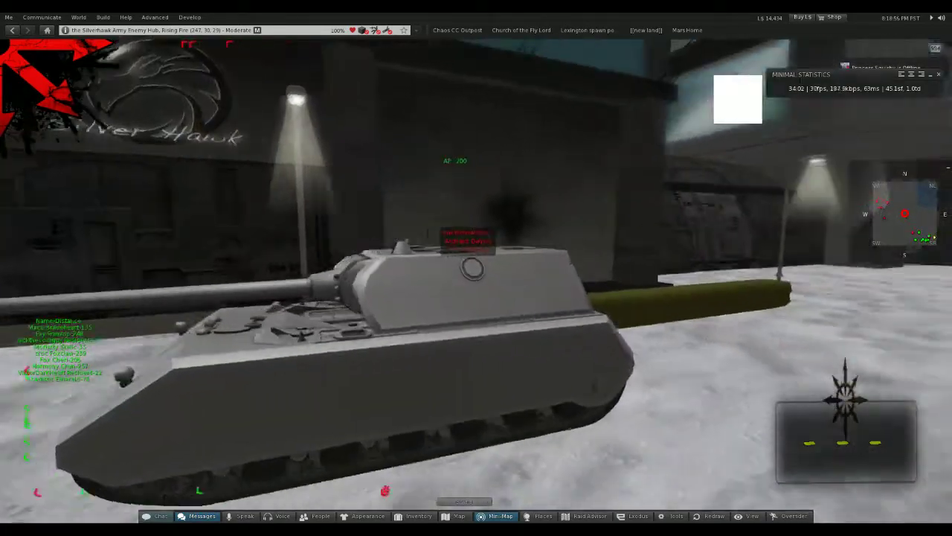
{"action": "scroll", "coordinate": [476, 281], "scroll_direction": "down", "scroll_amount": 5}
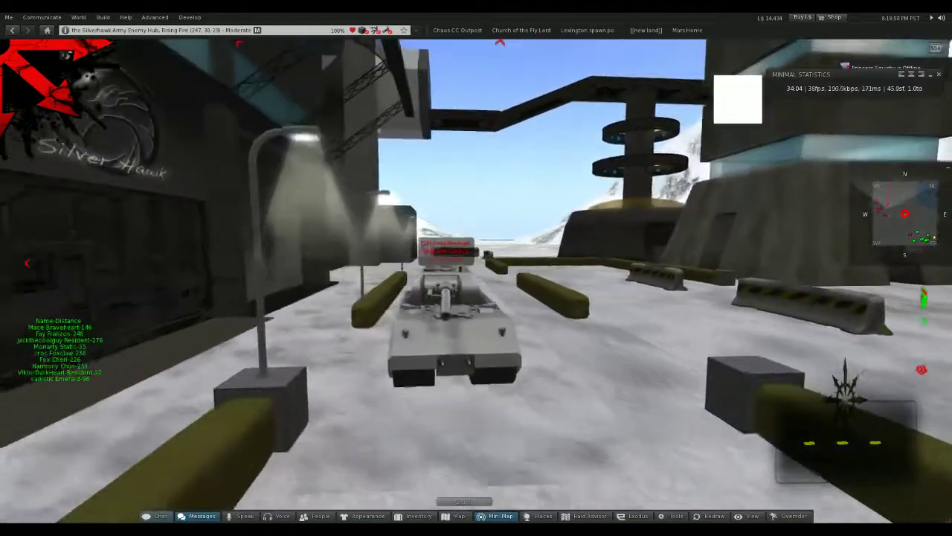
Drive the tank forward down the snowy corridor with the Up arrow
{"action": "key", "text": "Up"}
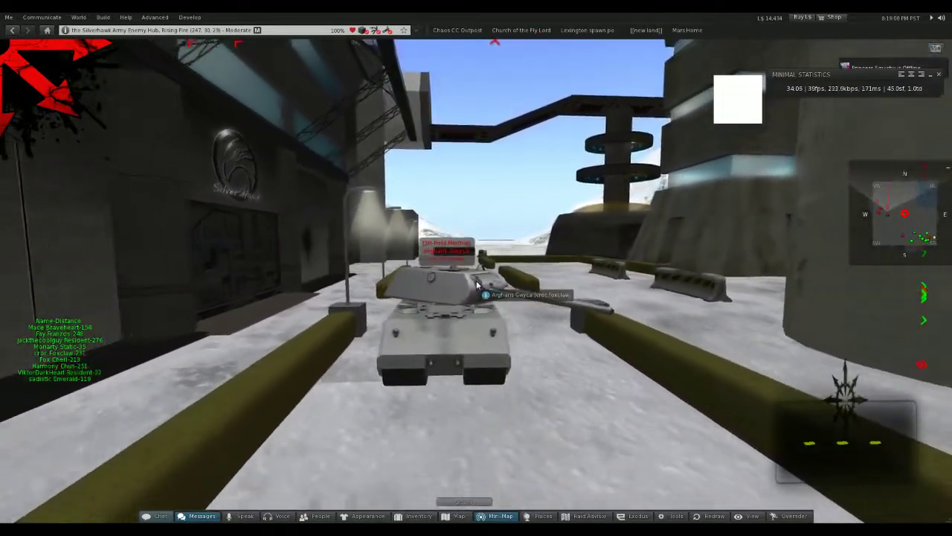
{"action": "key", "text": "Up"}
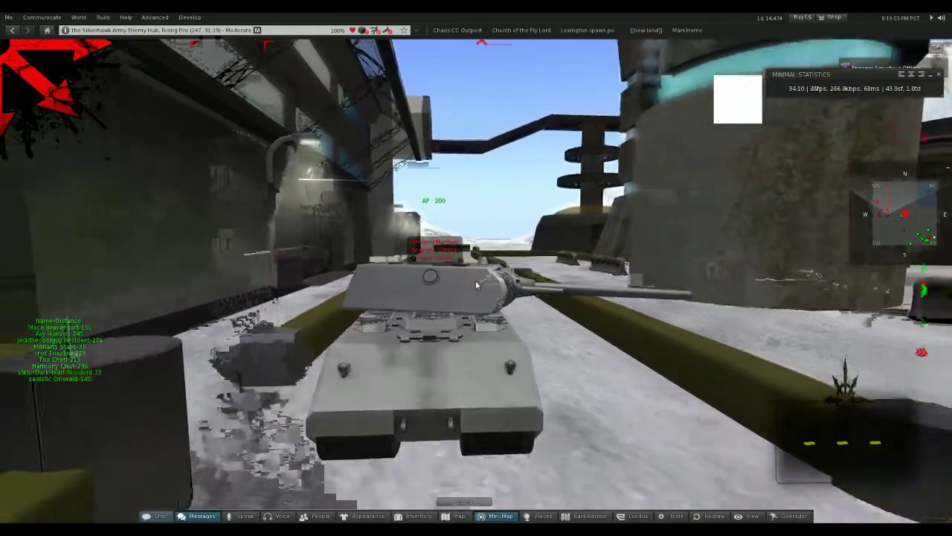
{"action": "scroll", "coordinate": [476, 282], "scroll_direction": "up", "scroll_amount": 5}
{"action": "key", "text": "Up"}
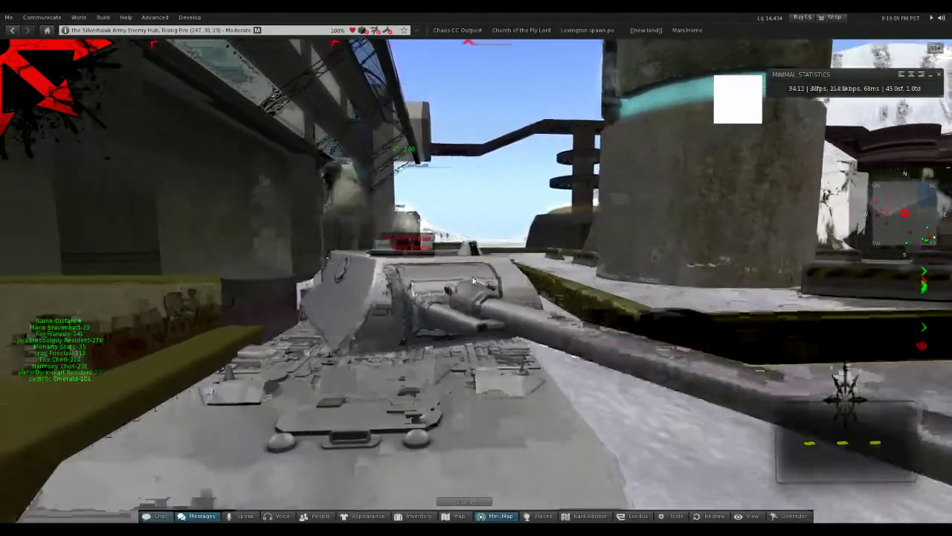
{"action": "key", "text": "Up"}
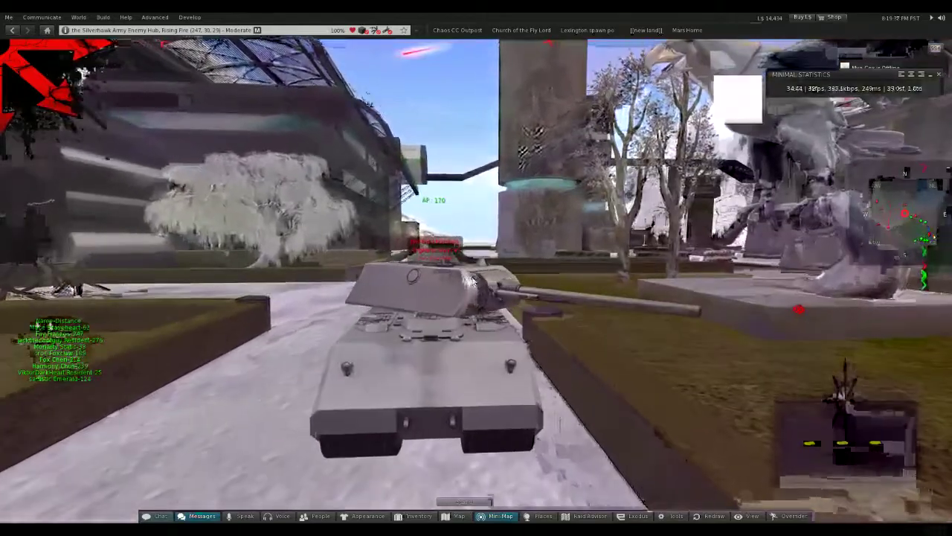
{"action": "scroll", "coordinate": [475, 279], "scroll_direction": "up", "scroll_amount": 2}
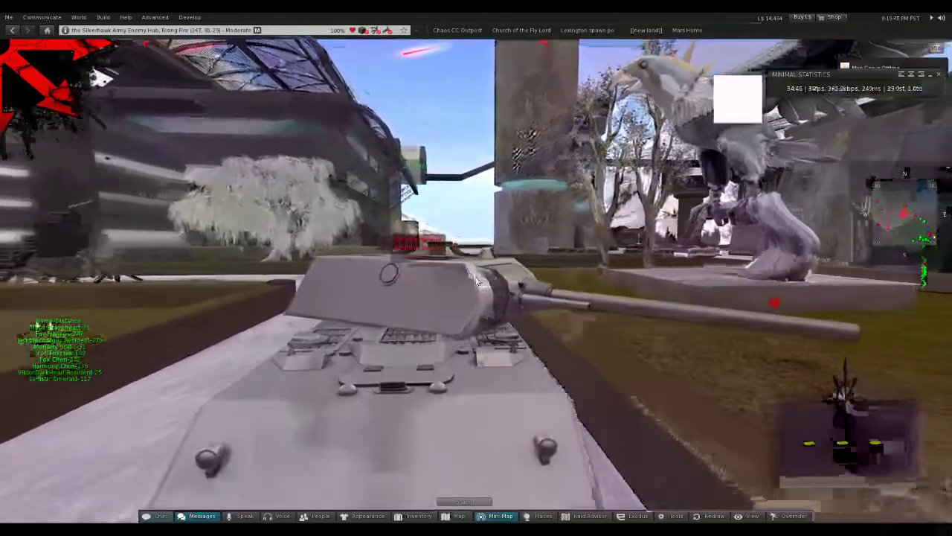
{"action": "right_click", "coordinate": [468, 294]}
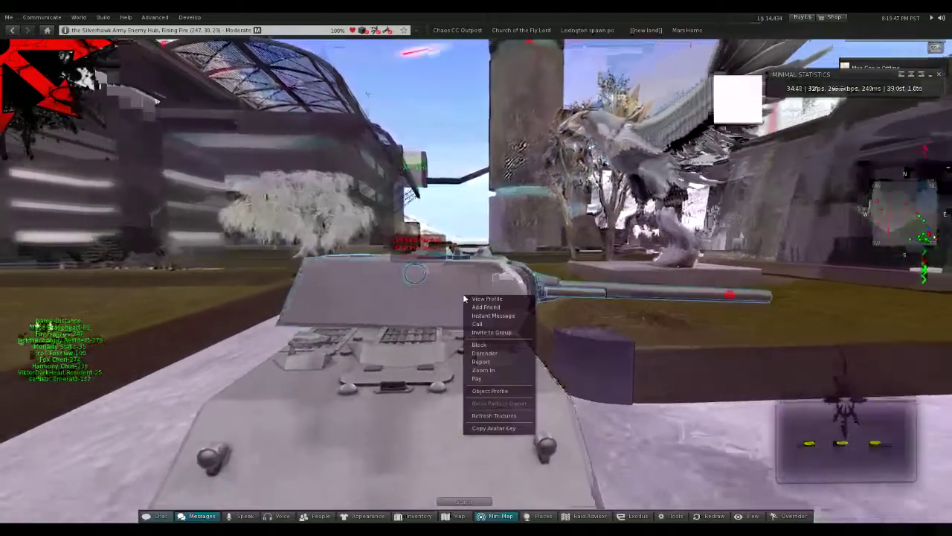
{"action": "left_click", "coordinate": [490, 391]}
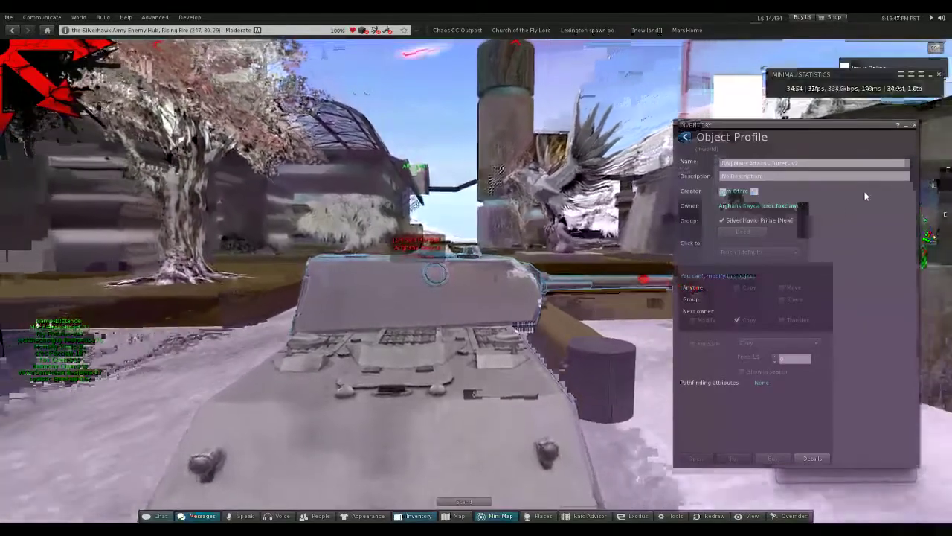
{"action": "left_click", "coordinate": [915, 131]}
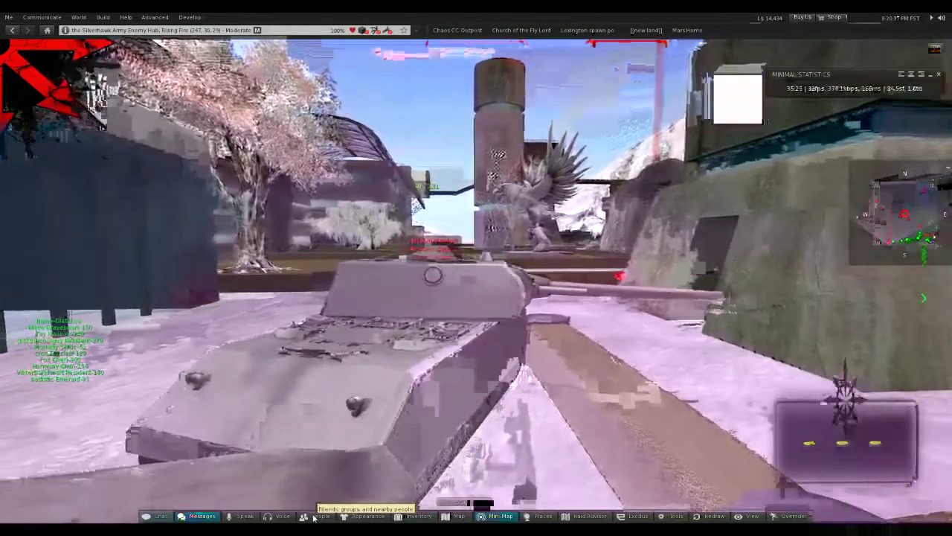
Show the list of nearby avatars from the People toolbar button
{"action": "left_click", "coordinate": [314, 518]}
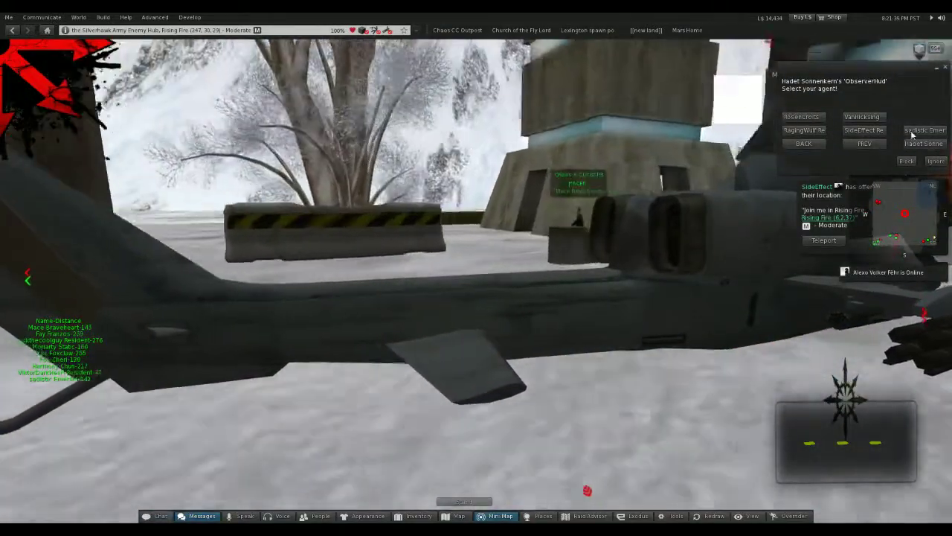
Pick sadistic Emerald in the ObserverHud and start observing that agent
{"action": "left_click", "coordinate": [925, 130]}
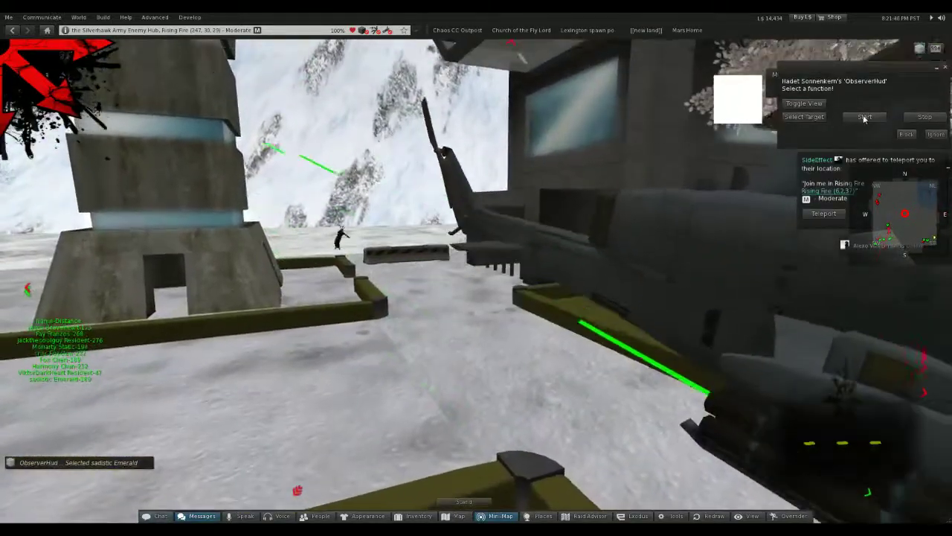
{"action": "left_click", "coordinate": [864, 117]}
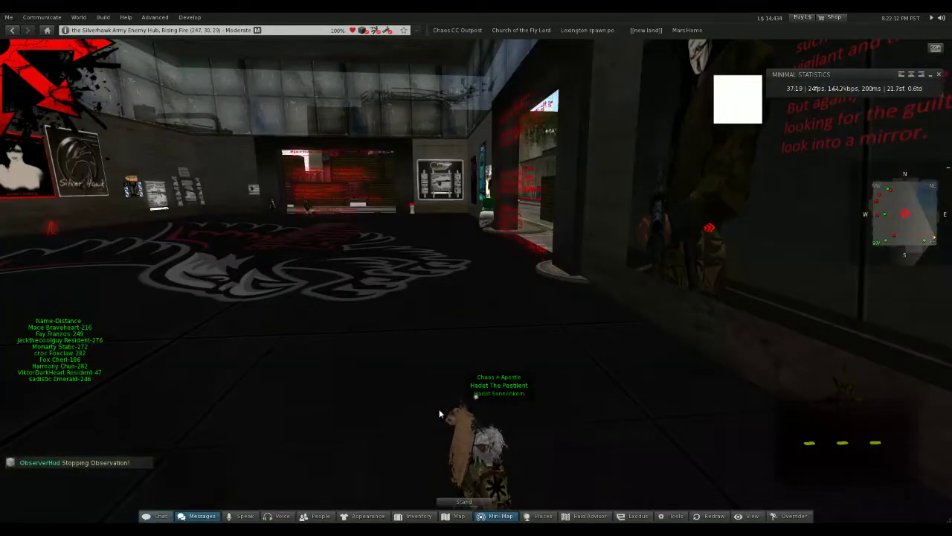
Show the People Nearby tab listing nearby avatars with their titles and distances
{"action": "left_click", "coordinate": [321, 515]}
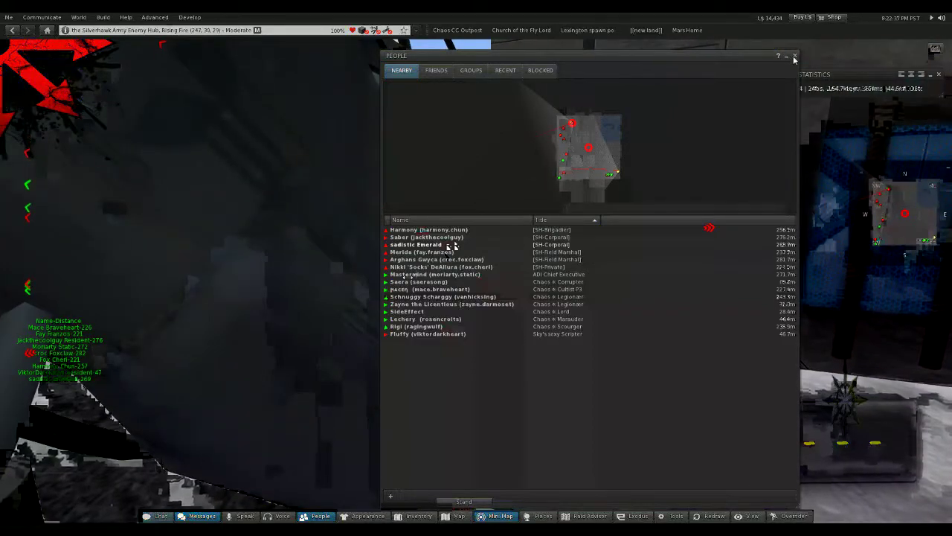
Close the nearby people list and orbit the camera around the helicopter
{"action": "left_click", "coordinate": [795, 56]}
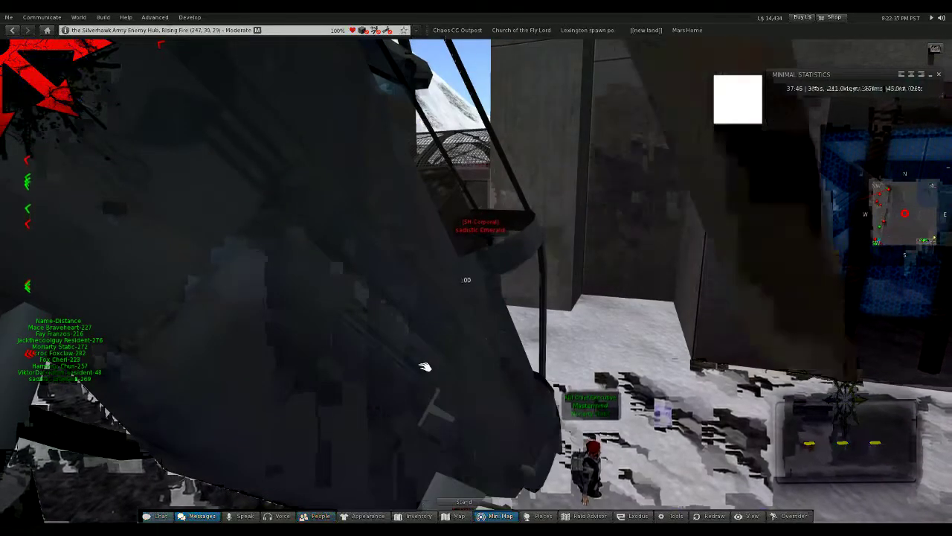
{"action": "left_click_drag", "start_coordinate": [555, 237], "coordinate": [446, 298]}
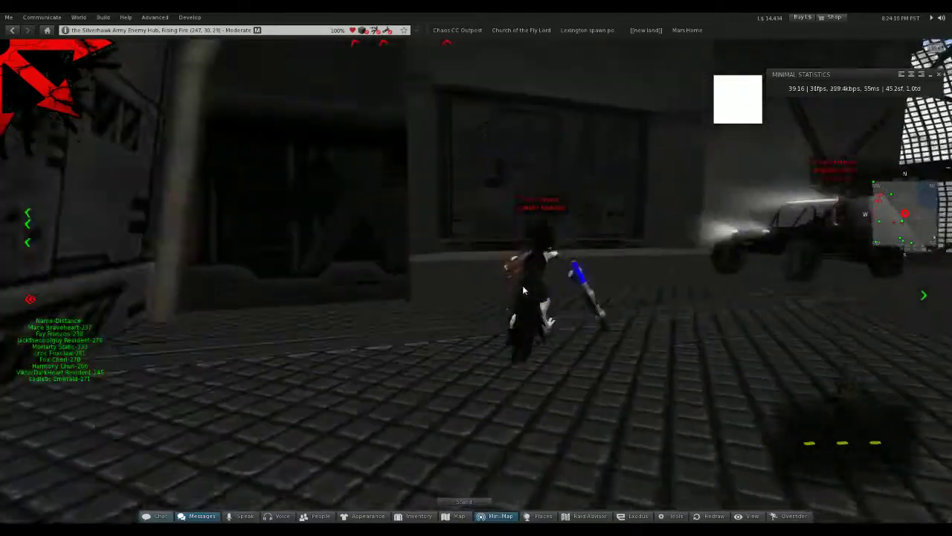
{"action": "scroll", "coordinate": [523, 288], "scroll_direction": "down", "scroll_amount": 5}
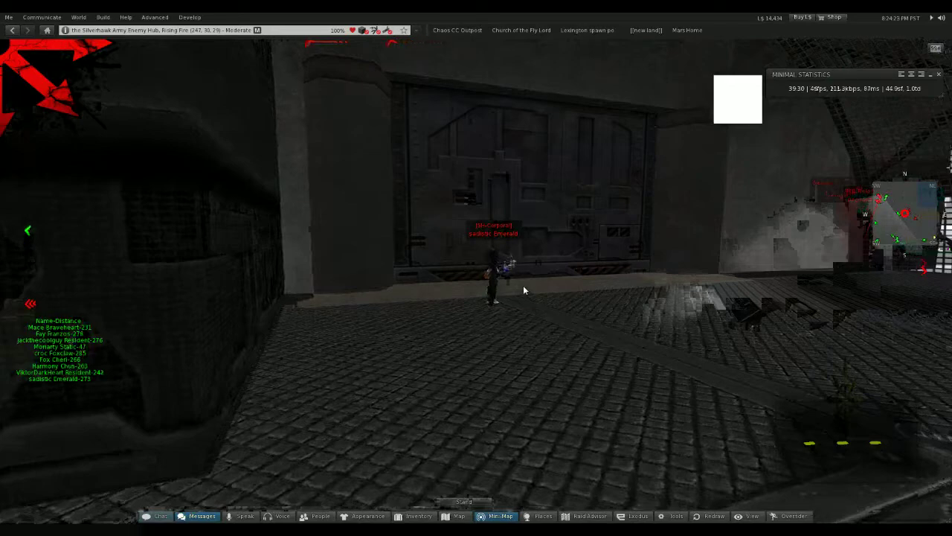
Bring the camera past the wall, start observing sadistic Emerald, and reopen the ObserverHud menu
{"action": "key", "text": "Up"}
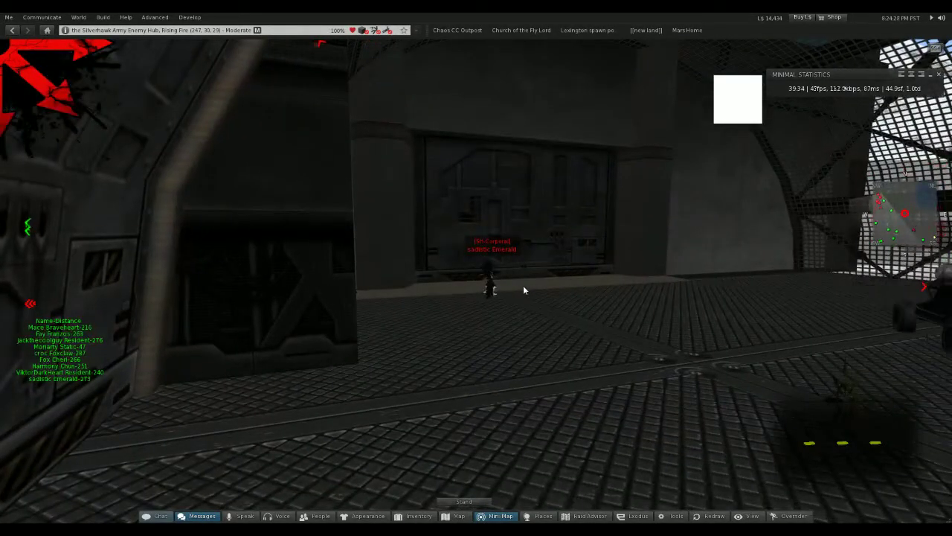
{"action": "key", "text": "Up"}
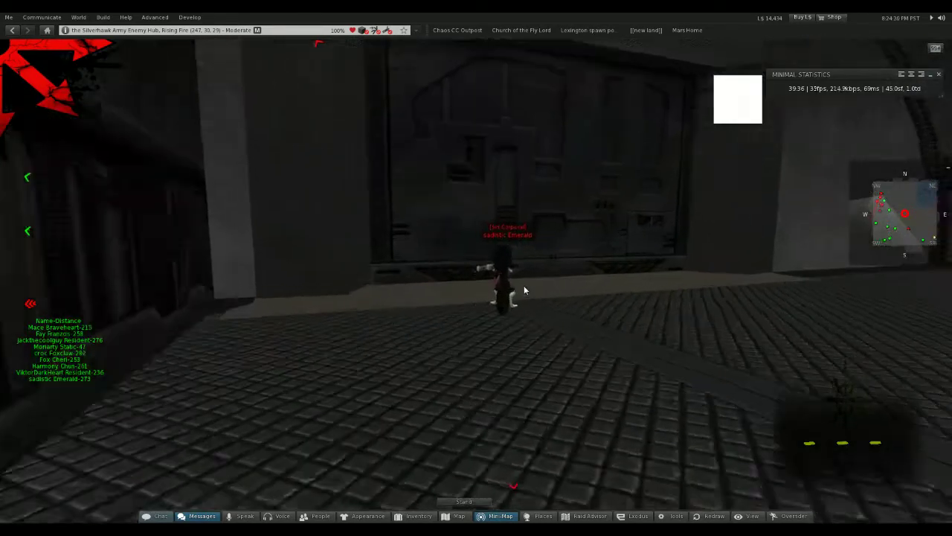
{"action": "scroll", "coordinate": [523, 285], "scroll_direction": "up", "scroll_amount": 3}
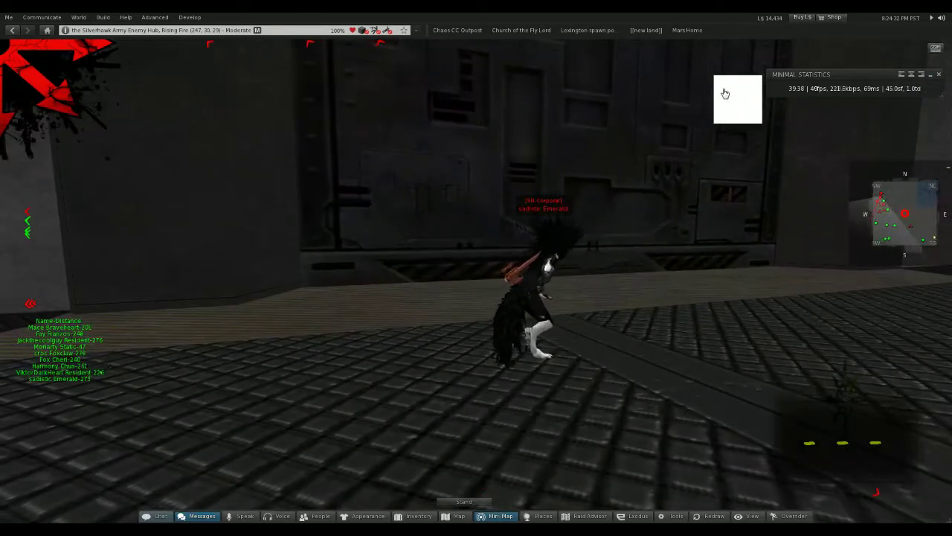
{"action": "left_click", "coordinate": [727, 95]}
{"action": "left_click", "coordinate": [871, 119]}
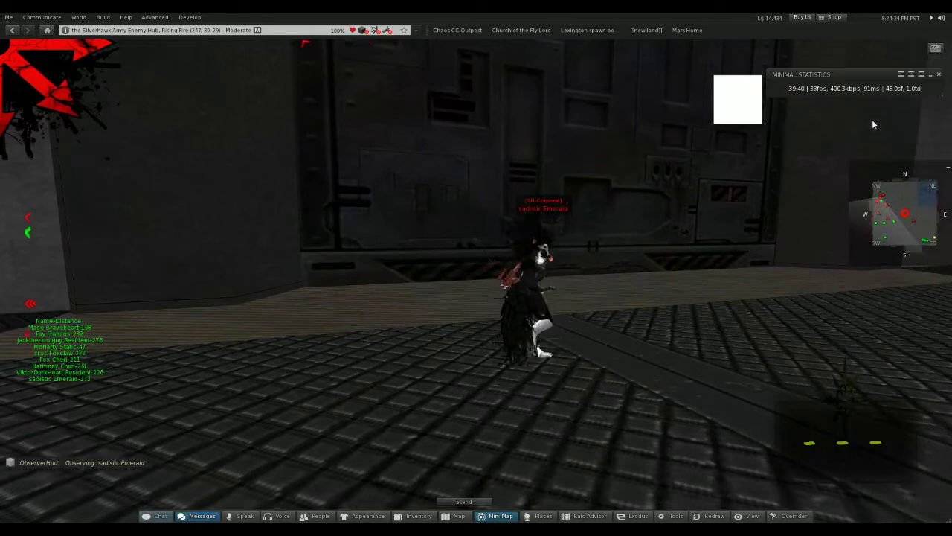
{"action": "left_click", "coordinate": [735, 118]}
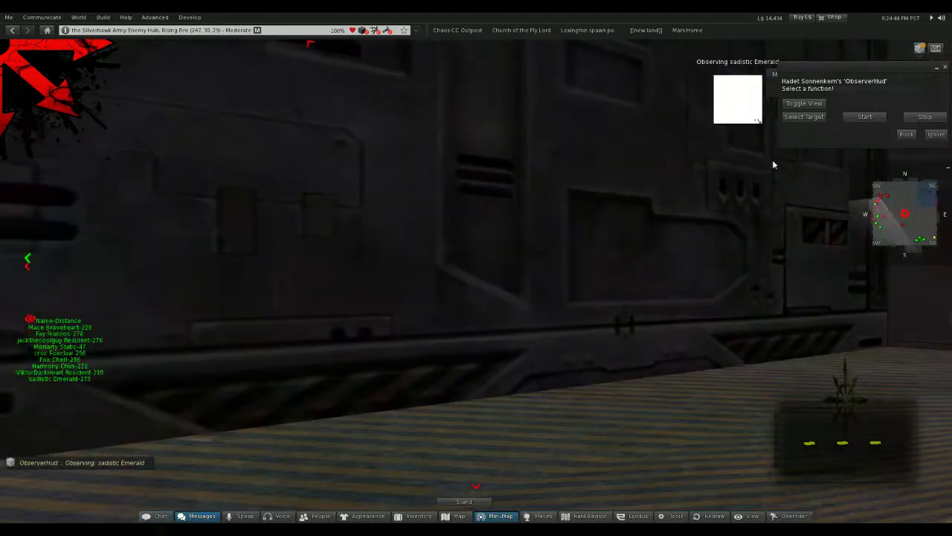
Use Select Target to pick Harmony Chun from the ObserverHud agent list
{"action": "left_click", "coordinate": [946, 69]}
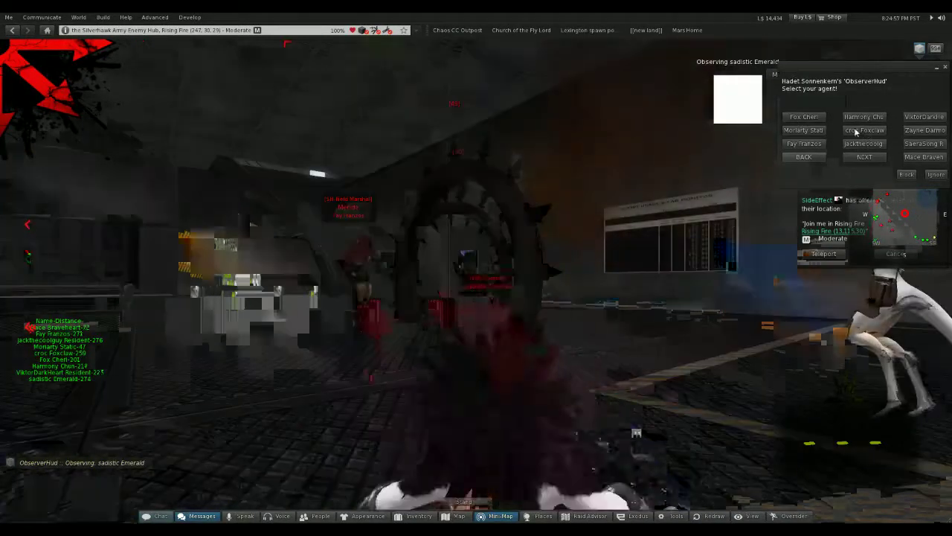
{"action": "left_click", "coordinate": [865, 116]}
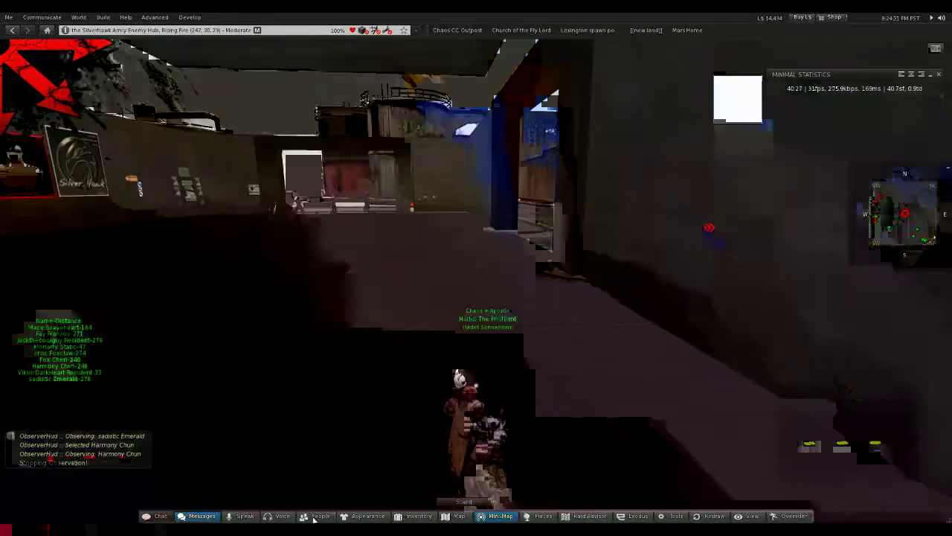
Show the Conversations floater with The Fray group chat
{"action": "left_click", "coordinate": [314, 515]}
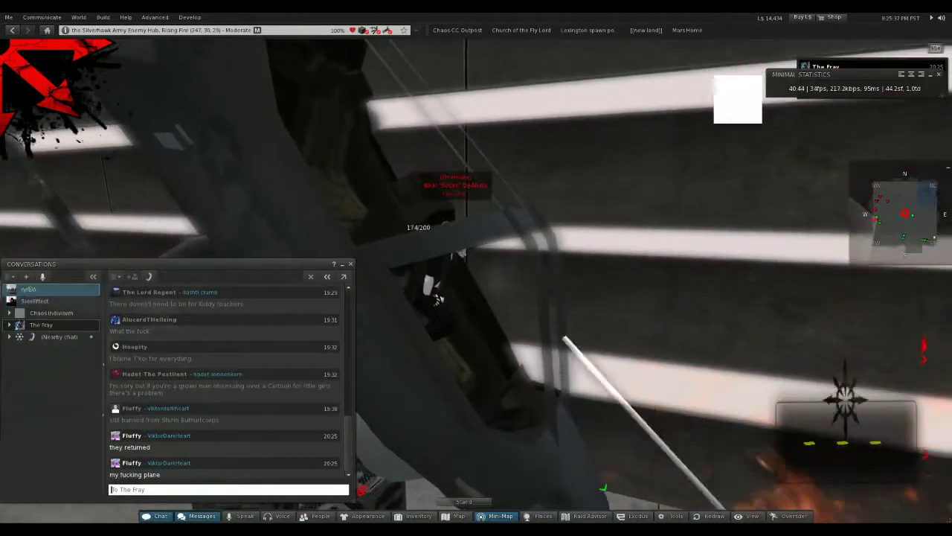
{"action": "type", "text": "http://www.twitch.tv/hadet"}
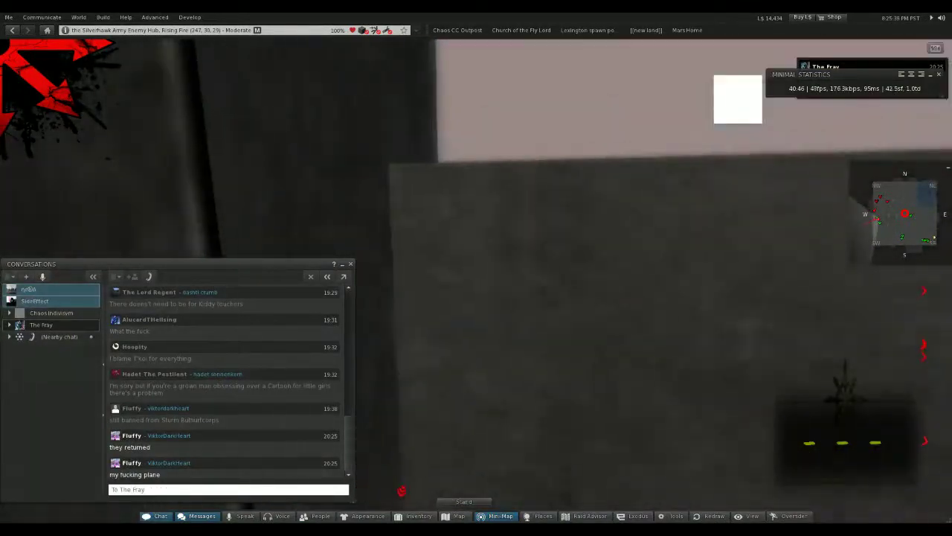
Send the twitch link and the 'Don't nuke' message to The Fray, fixing a typo
{"action": "key", "text": "Return"}
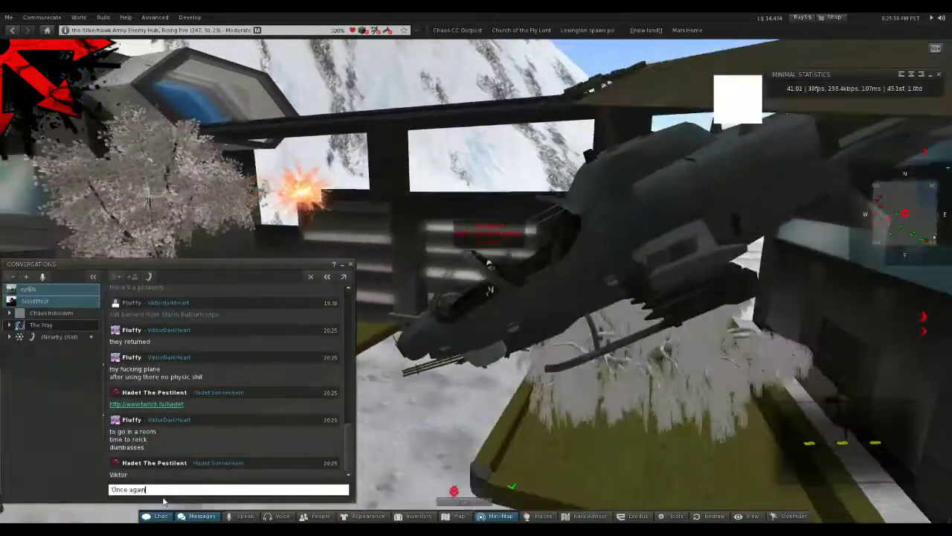
{"action": "type", "text": "cord"}
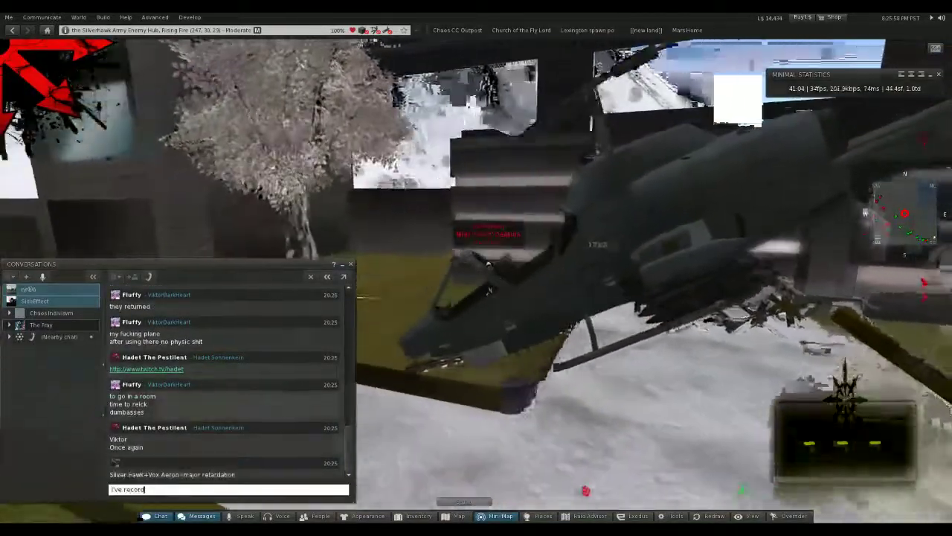
{"action": "type", "text": "ed this aga"}
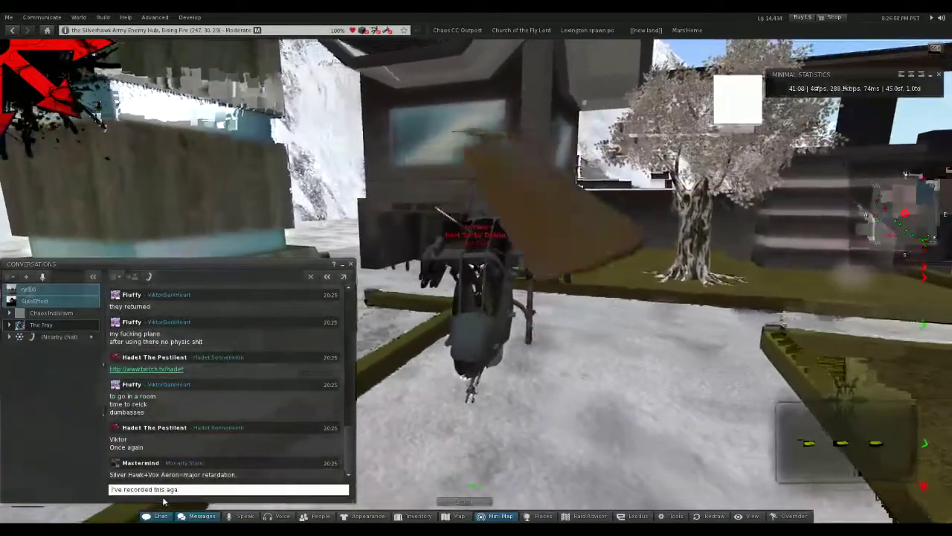
{"action": "key", "text": "BackSpace"}
{"action": "key", "text": "BackSpace"}
{"action": "type", "text": "all"}
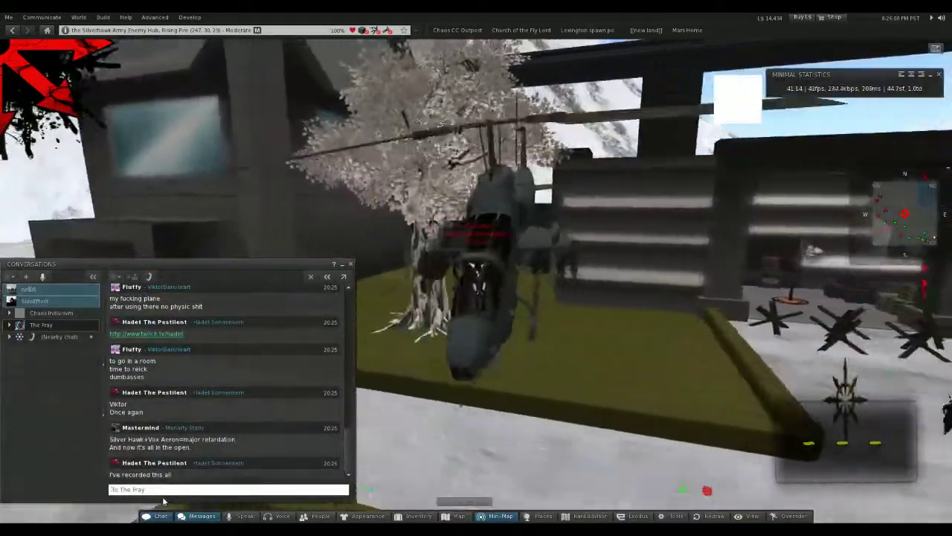
{"action": "type", "text": "Since i go"}
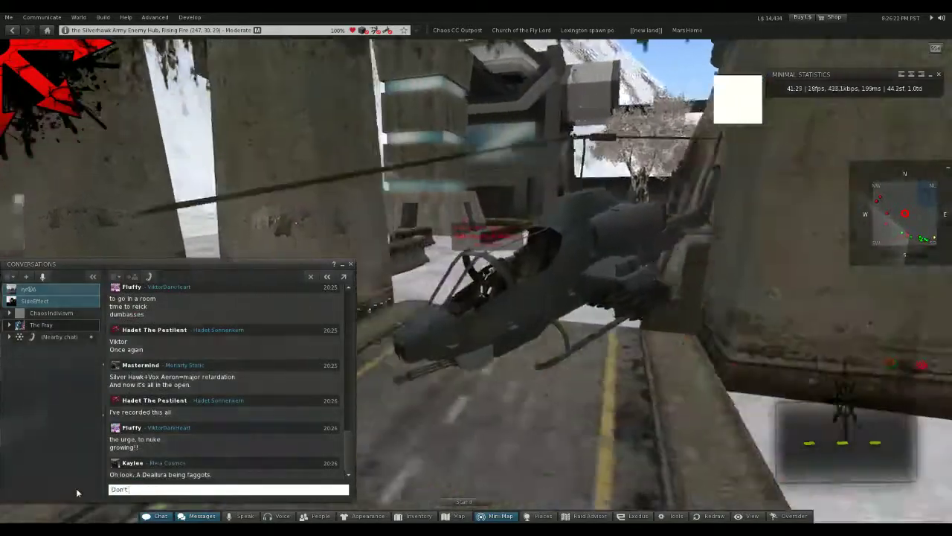
{"action": "type", "text": "ruke"}
{"action": "key", "text": "Return"}
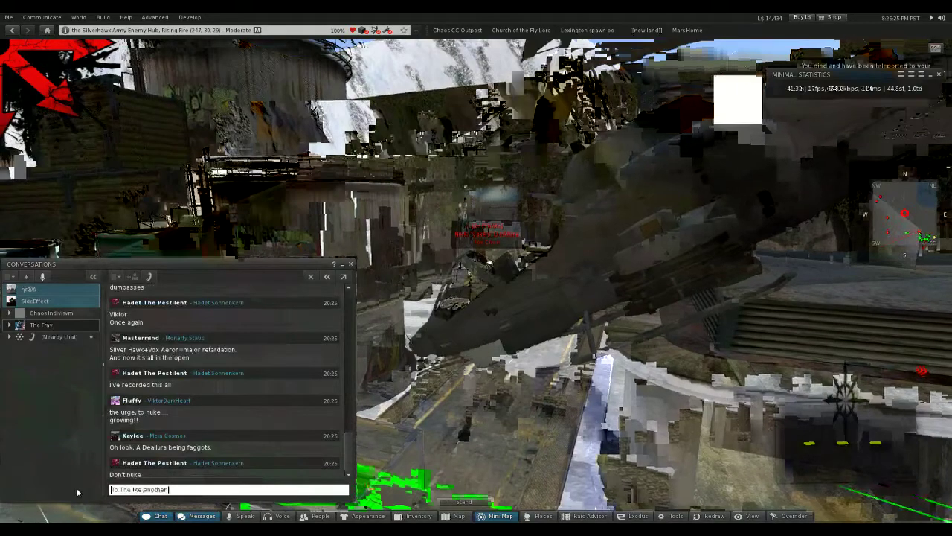
{"action": "type", "text": "inutes"}
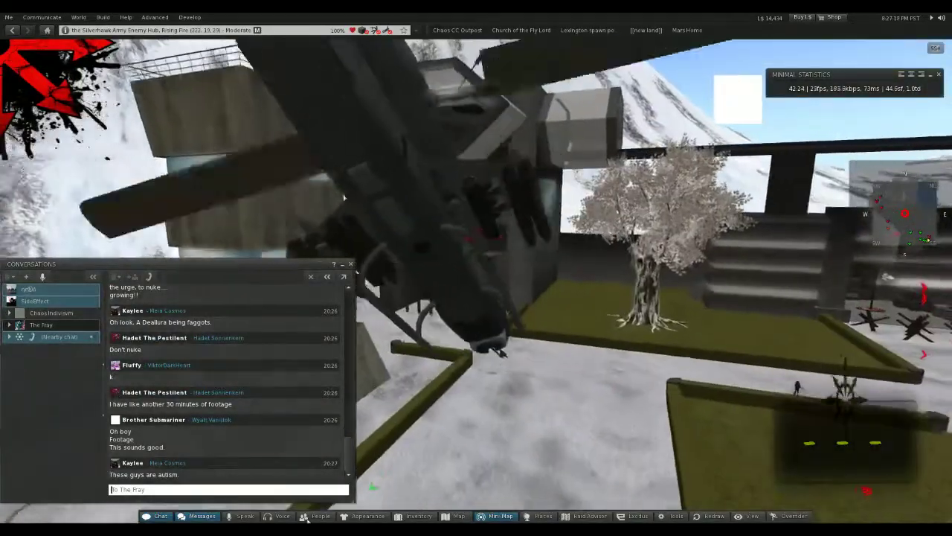
{"action": "left_click", "coordinate": [320, 515]}
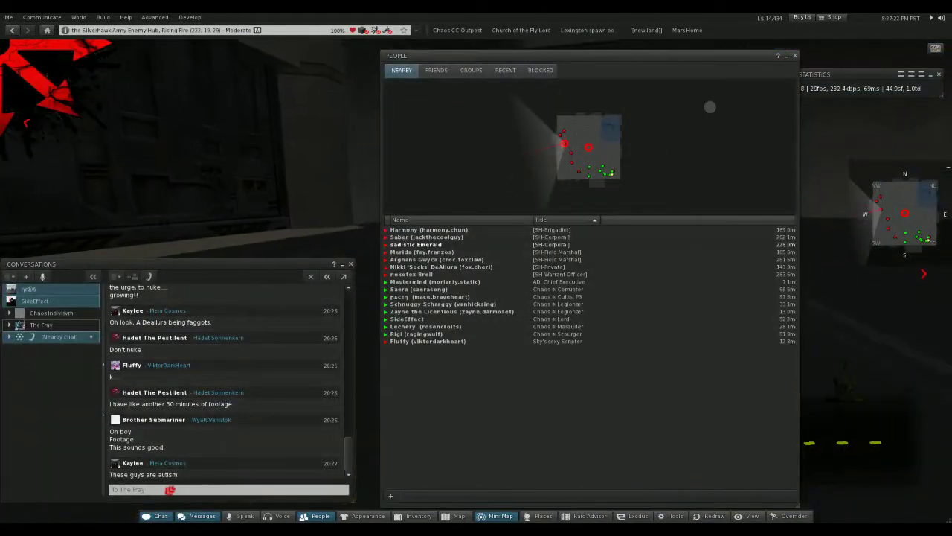
{"action": "left_click", "coordinate": [794, 55]}
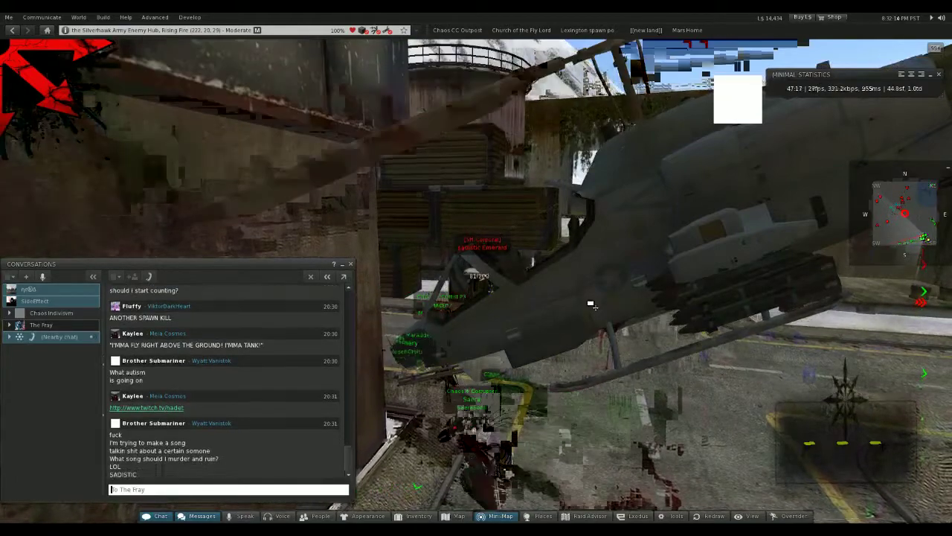
Toggle beacons with Ctrl+Alt+Shift+N as the observed camera reaches the helicopter
{"action": "key", "text": "ctrl+alt+shift+n"}
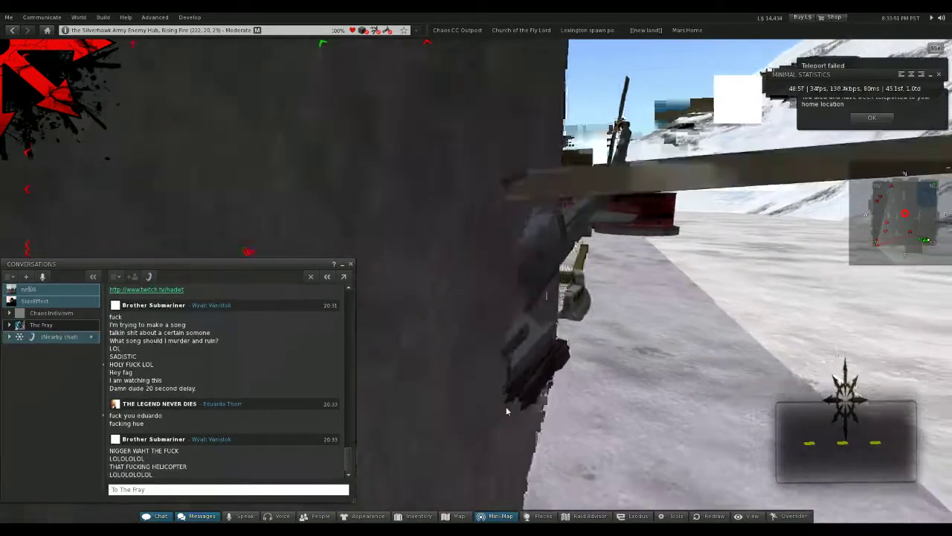
Orbit and zoom the camera to face the helicopter's cockpit and pilot
{"action": "mouse_move", "coordinate": [506, 411]}
{"action": "left_mouse_down"}
{"action": "mouse_move", "coordinate": [458, 362]}
{"action": "mouse_move", "coordinate": [513, 387]}
{"action": "mouse_move", "coordinate": [547, 339]}
{"action": "left_mouse_up"}
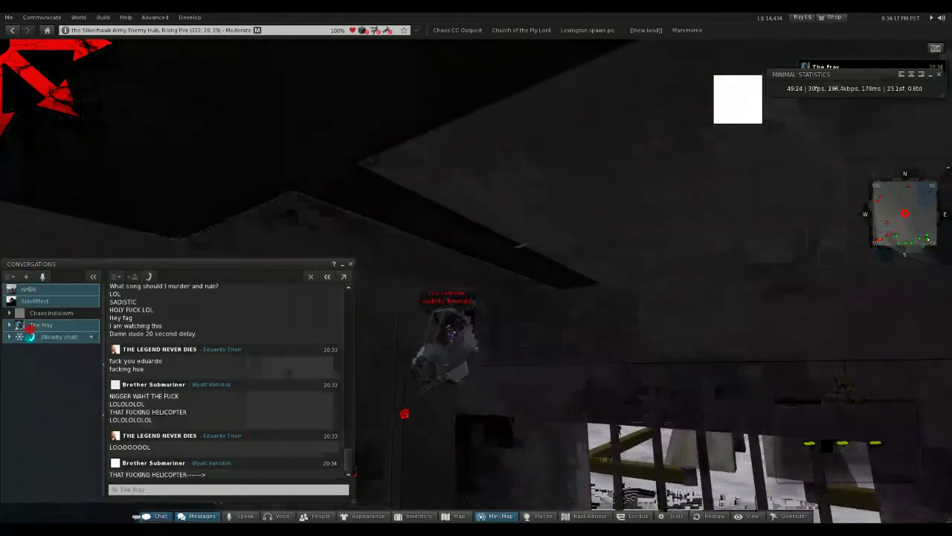
{"action": "mouse_move", "coordinate": [617, 383]}
{"action": "left_mouse_down"}
{"action": "mouse_move", "coordinate": [476, 282]}
{"action": "mouse_move", "coordinate": [550, 294]}
{"action": "left_mouse_up"}
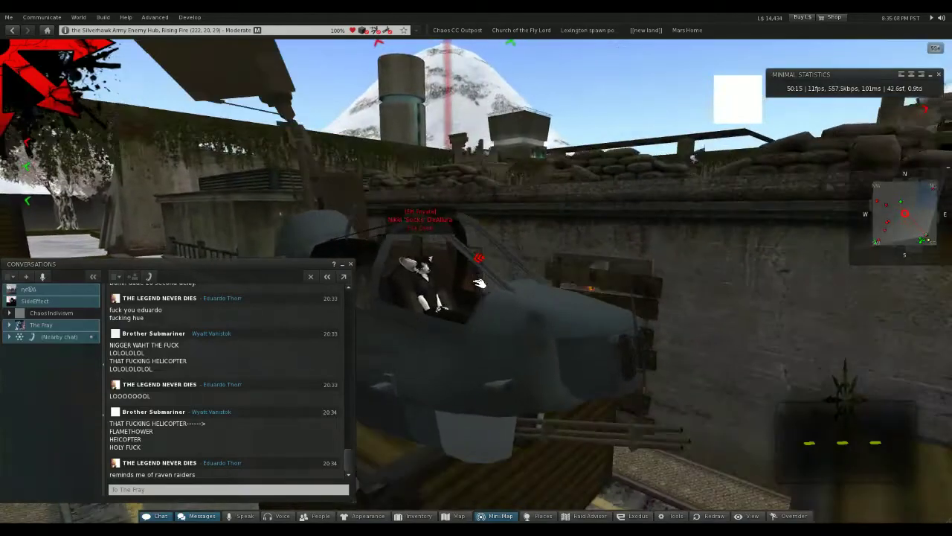
Orbit inside the hangar to frame the helicopter cockpit from the front and above
{"action": "mouse_move", "coordinate": [480, 282]}
{"action": "left_mouse_down"}
{"action": "mouse_move", "coordinate": [438, 290]}
{"action": "mouse_move", "coordinate": [483, 472]}
{"action": "mouse_move", "coordinate": [476, 281]}
{"action": "left_mouse_up"}
{"action": "mouse_move", "coordinate": [569, 443]}
{"action": "left_mouse_down"}
{"action": "mouse_move", "coordinate": [476, 297]}
{"action": "mouse_move", "coordinate": [521, 334]}
{"action": "left_mouse_up"}
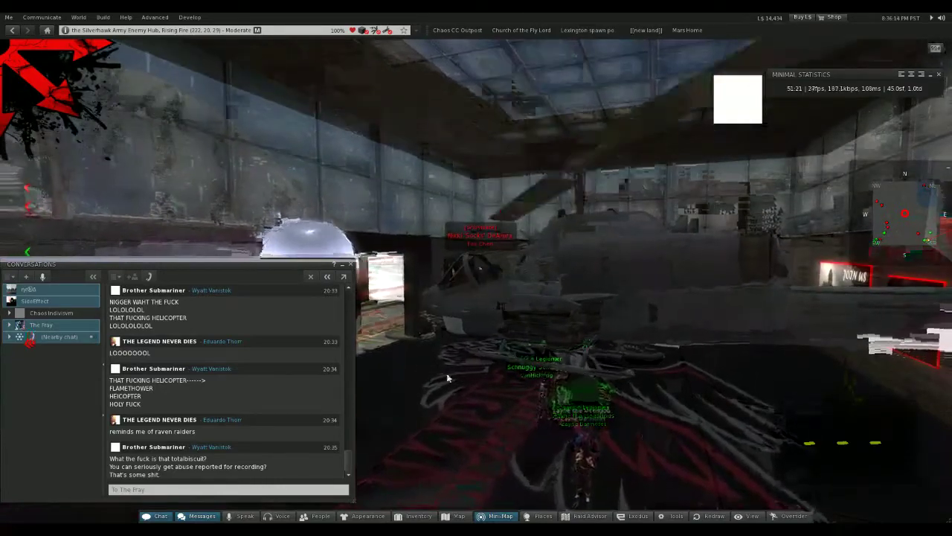
View the Blackhawk's full object details in Edit, orbit around it, then close them
{"action": "right_click", "coordinate": [326, 249]}
{"action": "left_click", "coordinate": [337, 260]}
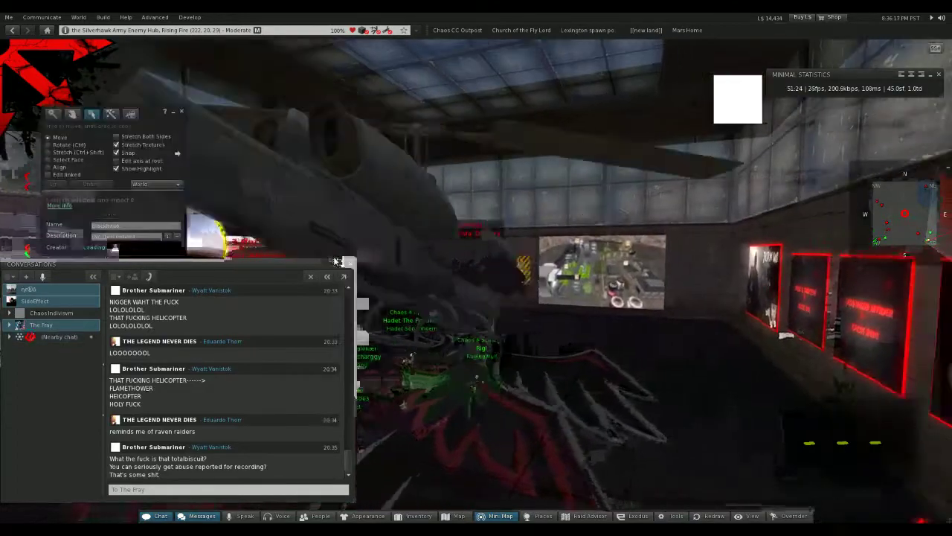
{"action": "left_click", "coordinate": [59, 205]}
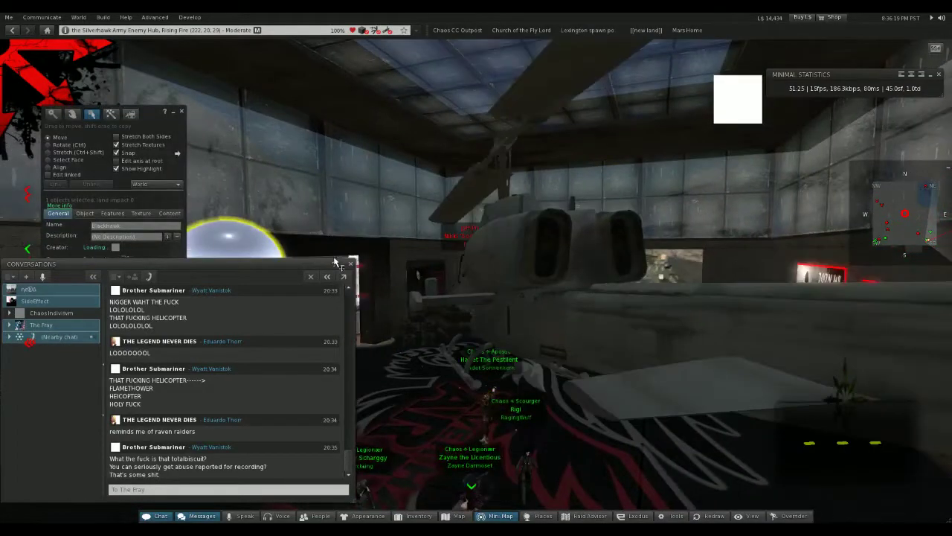
{"action": "left_click_drag", "start_coordinate": [476, 297], "coordinate": [566, 298]}
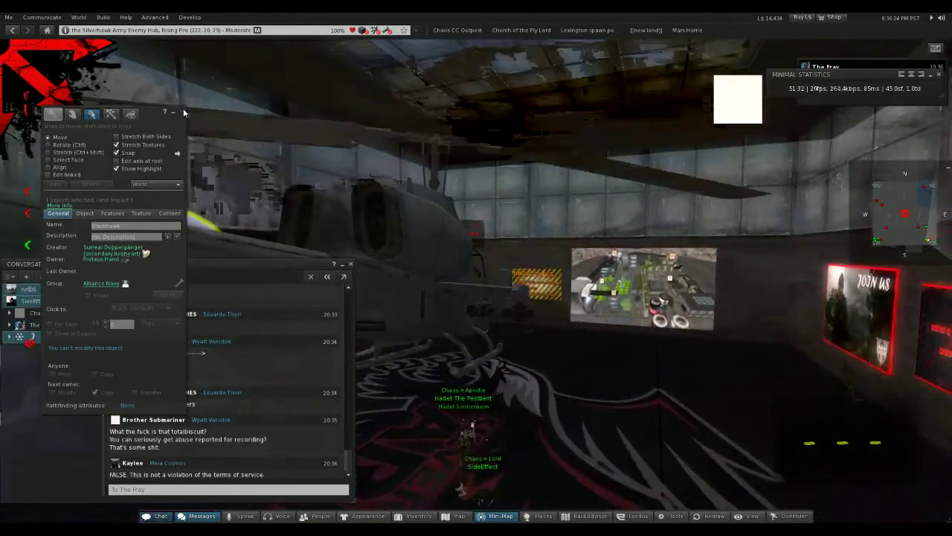
{"action": "left_click", "coordinate": [182, 112]}
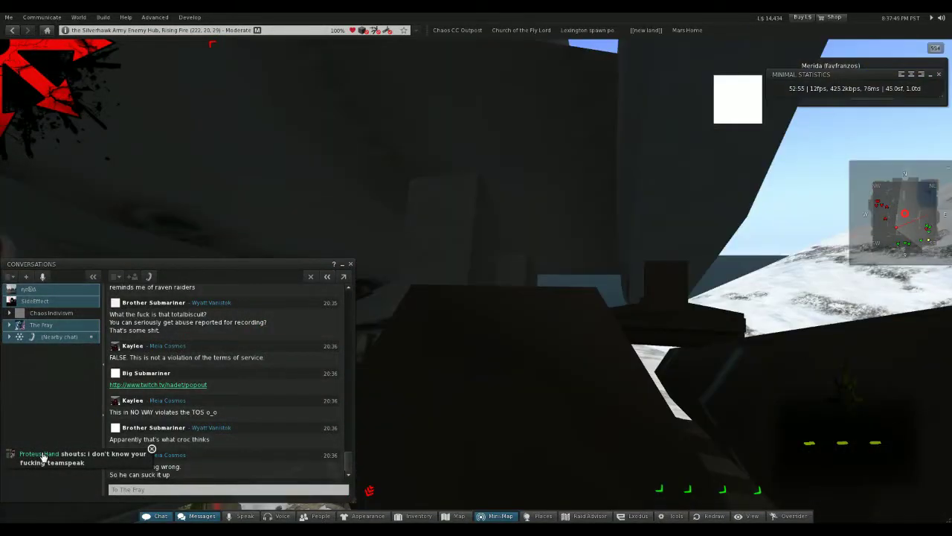
Start an IM with the resident who shouted, then switch to Brother Submariner's IM tab
{"action": "right_click", "coordinate": [43, 456]}
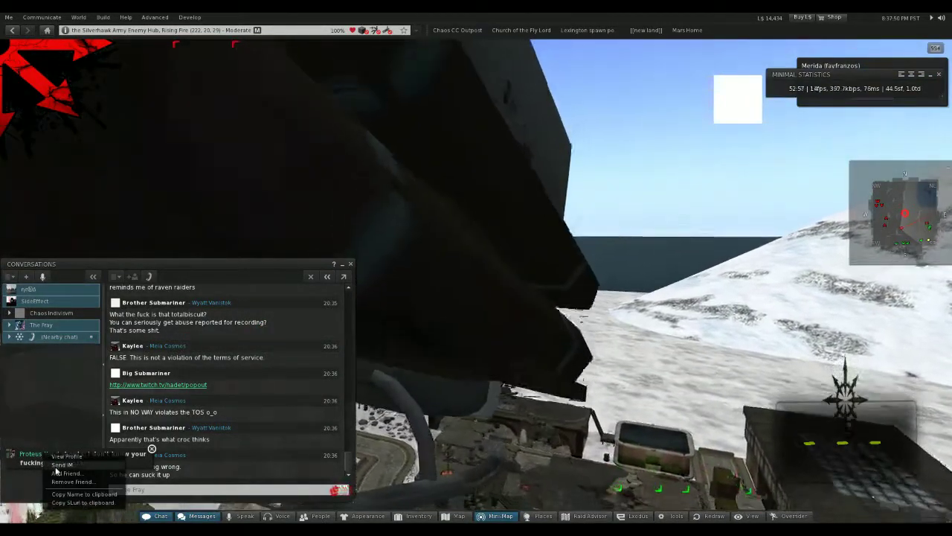
{"action": "left_click", "coordinate": [62, 464]}
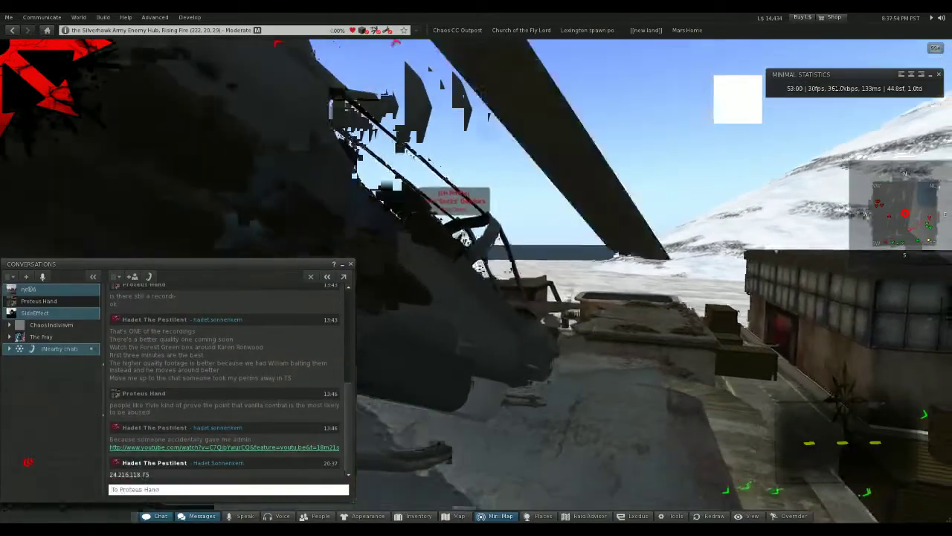
{"action": "left_click", "coordinate": [58, 350]}
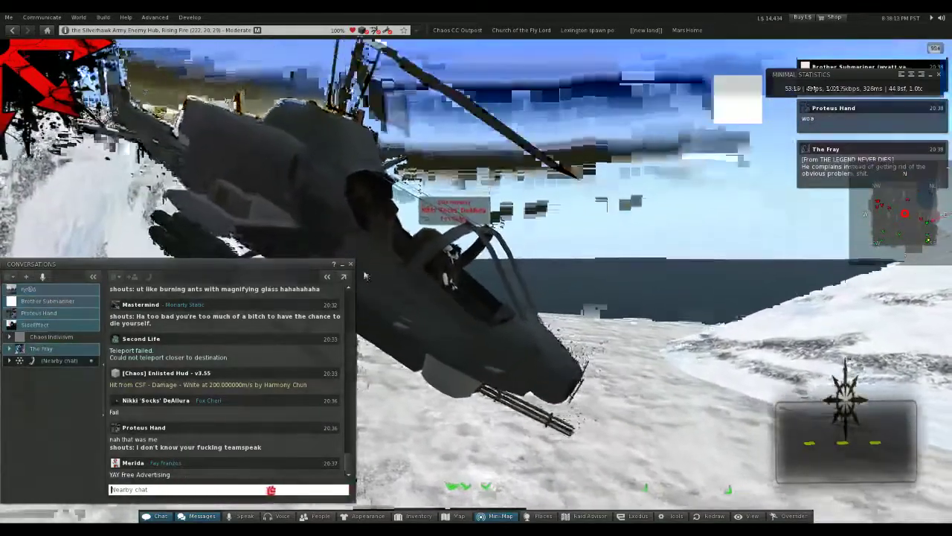
{"action": "left_click", "coordinate": [60, 301]}
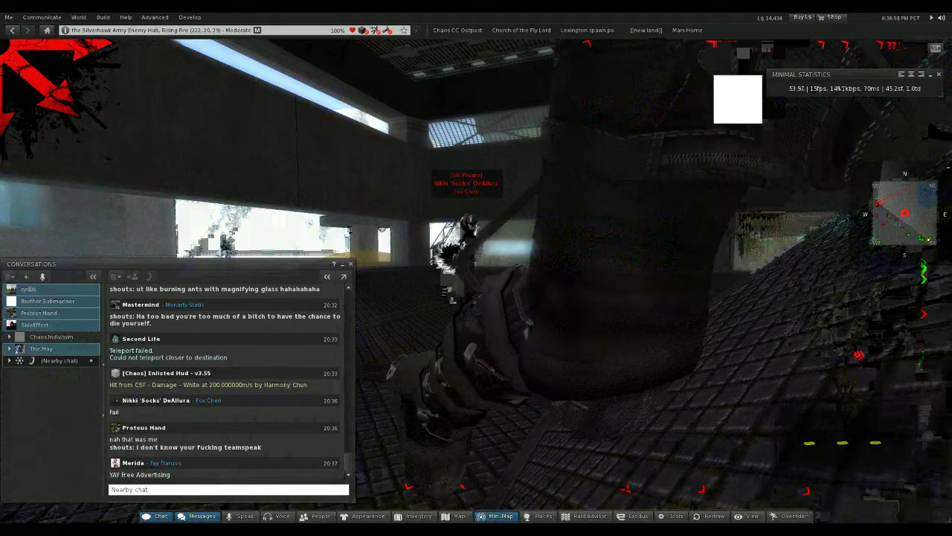
Turn the avatar left, then glance at Proteus Hand's IM and return to Nearby chat
{"action": "key", "text": "Left"}
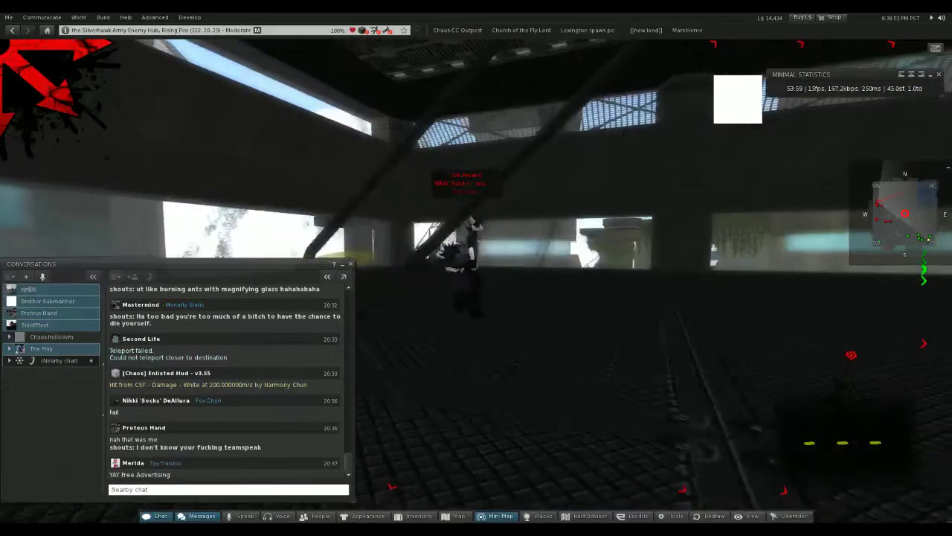
{"action": "key", "text": "Left"}
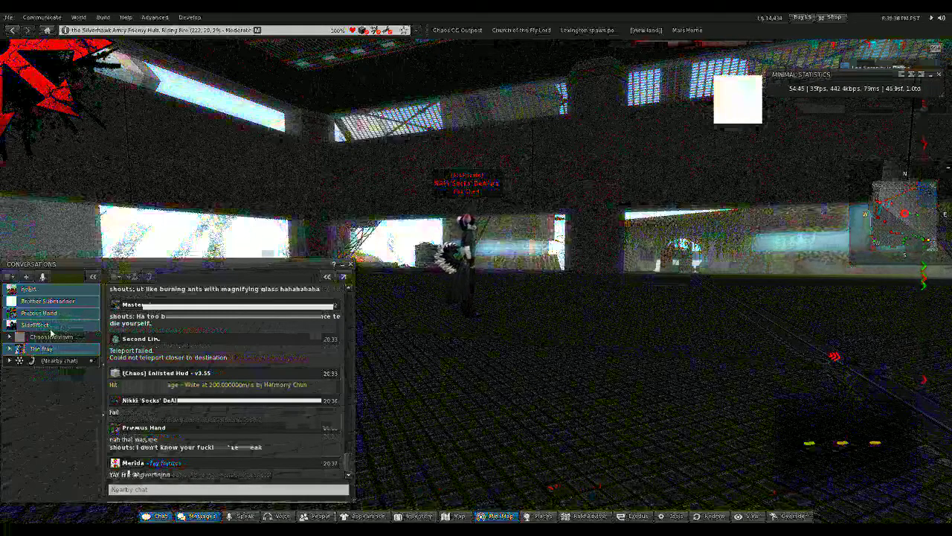
{"action": "left_click", "coordinate": [55, 312]}
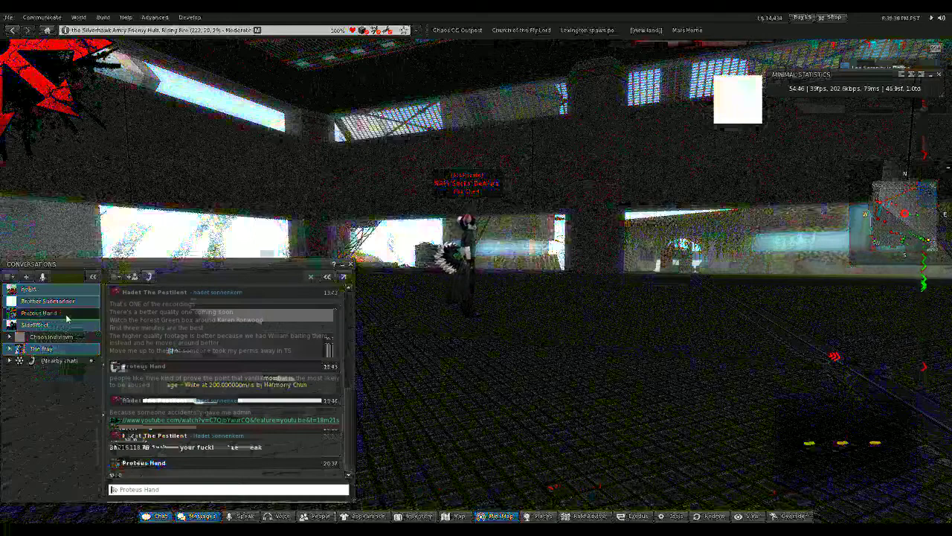
{"action": "left_click", "coordinate": [50, 362]}
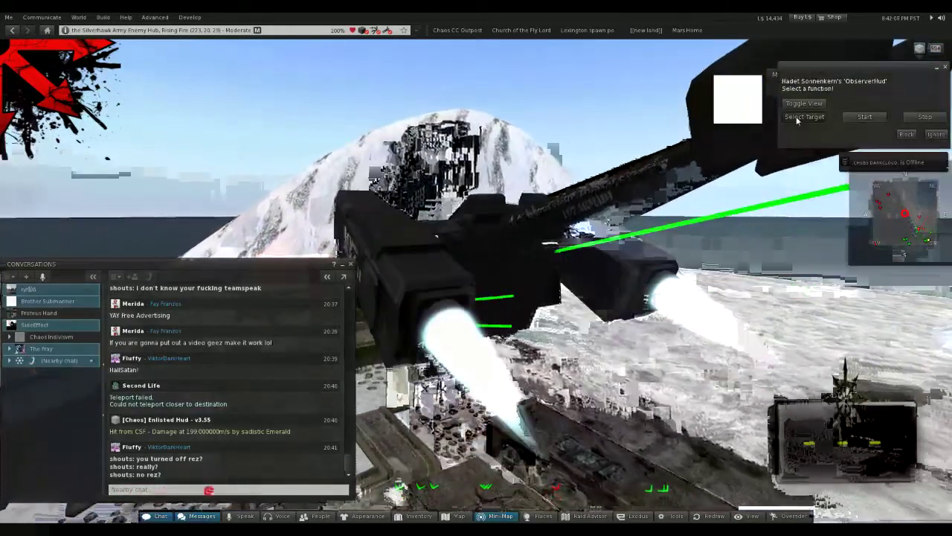
{"action": "left_click", "coordinate": [803, 116]}
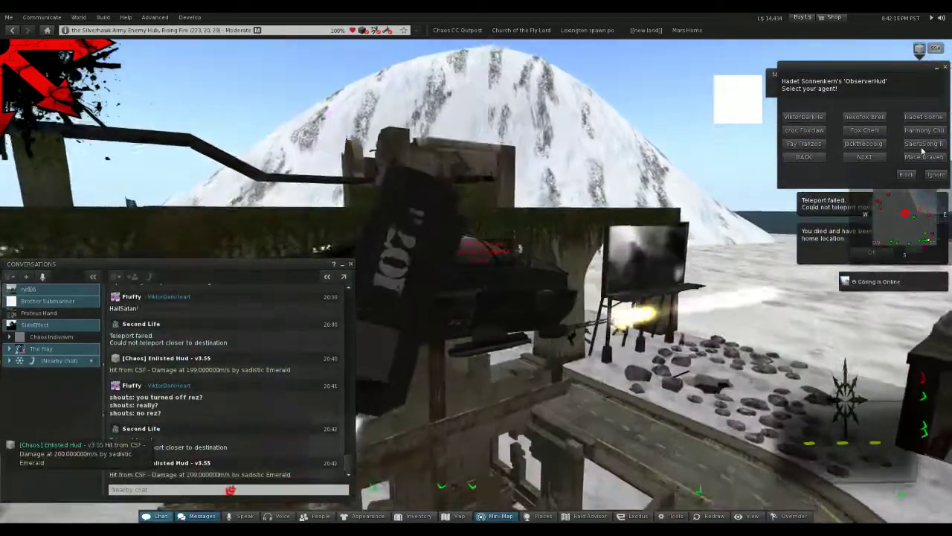
{"action": "left_click", "coordinate": [923, 144]}
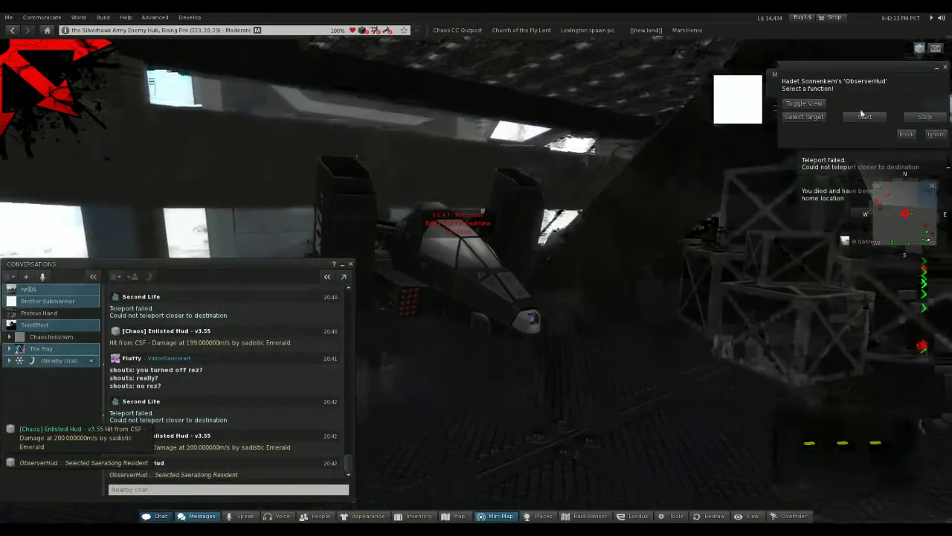
{"action": "left_click", "coordinate": [864, 117]}
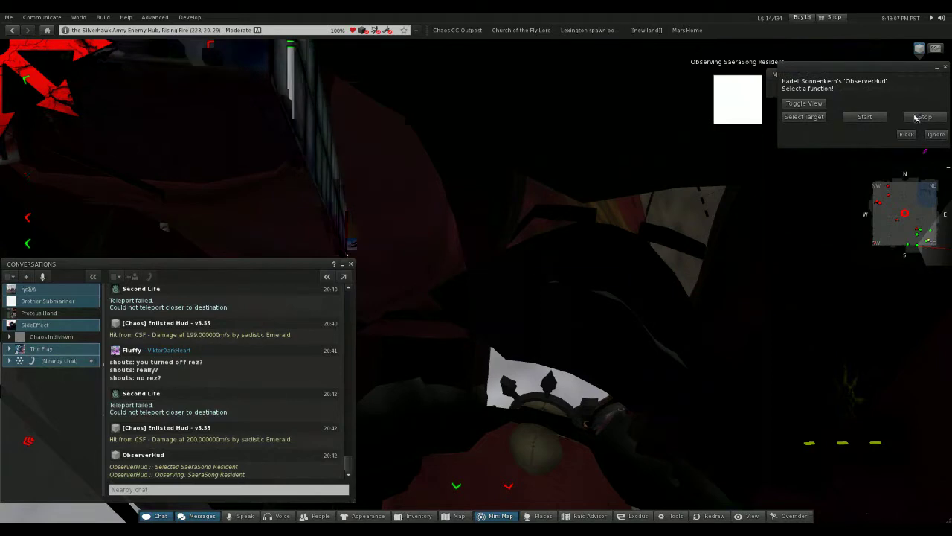
{"action": "left_click", "coordinate": [921, 117]}
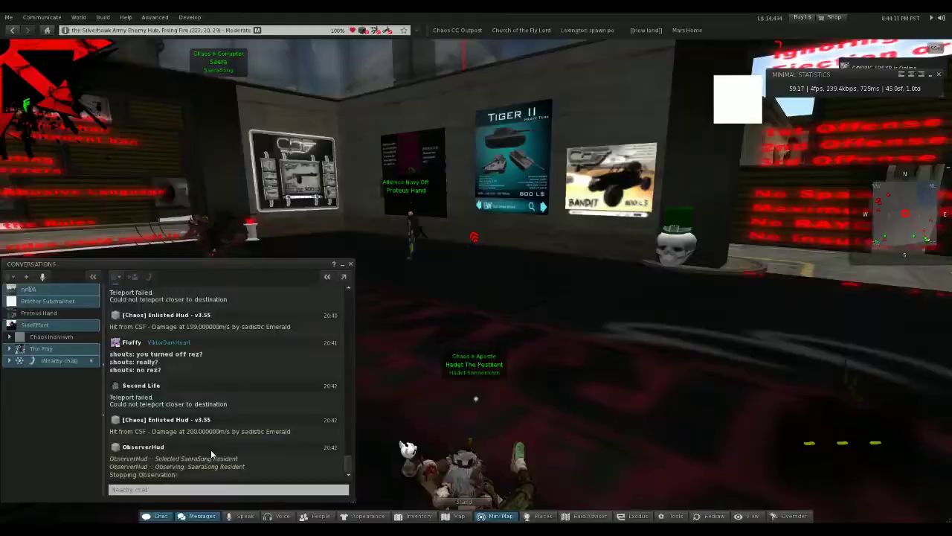
Open the People window's Nearby tab from the bottom toolbar
{"action": "left_click", "coordinate": [320, 516]}
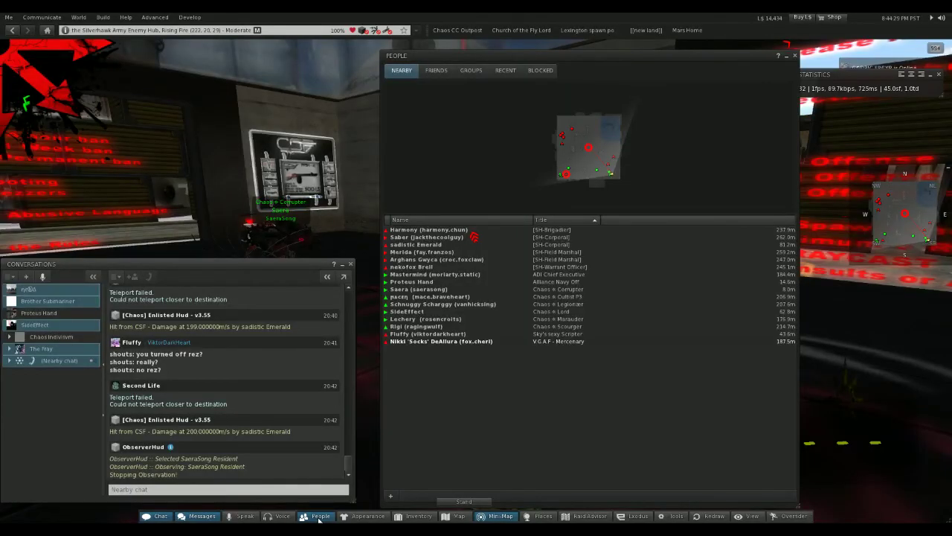